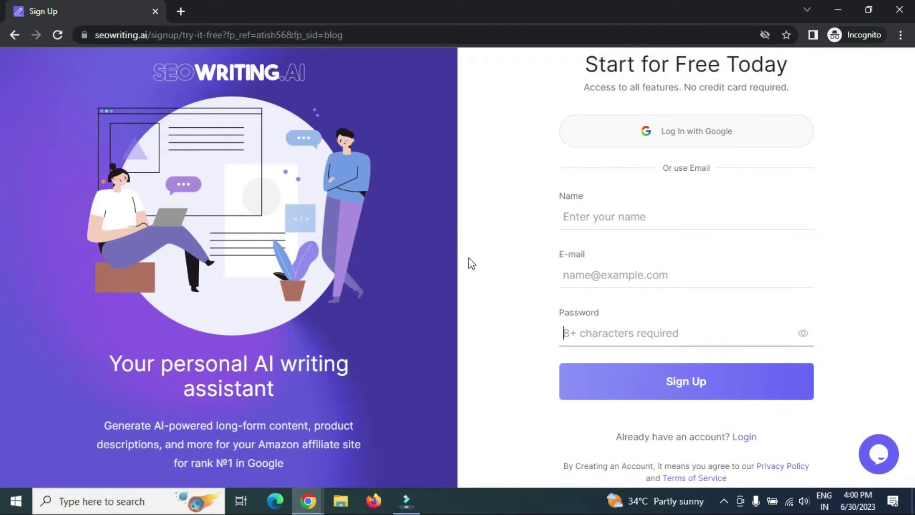
- Move through the sign-up name, e-mail and password fields
left_click(604, 218)
left_click(603, 277)
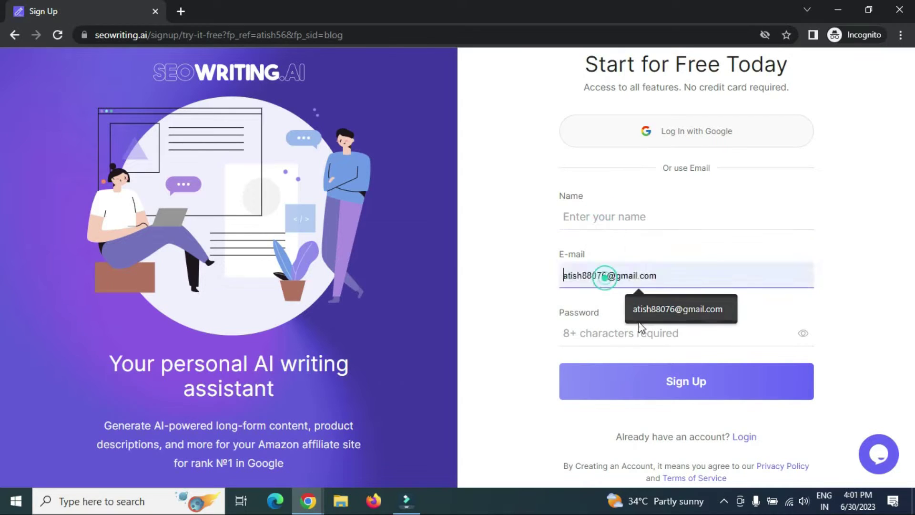
left_click(610, 336)
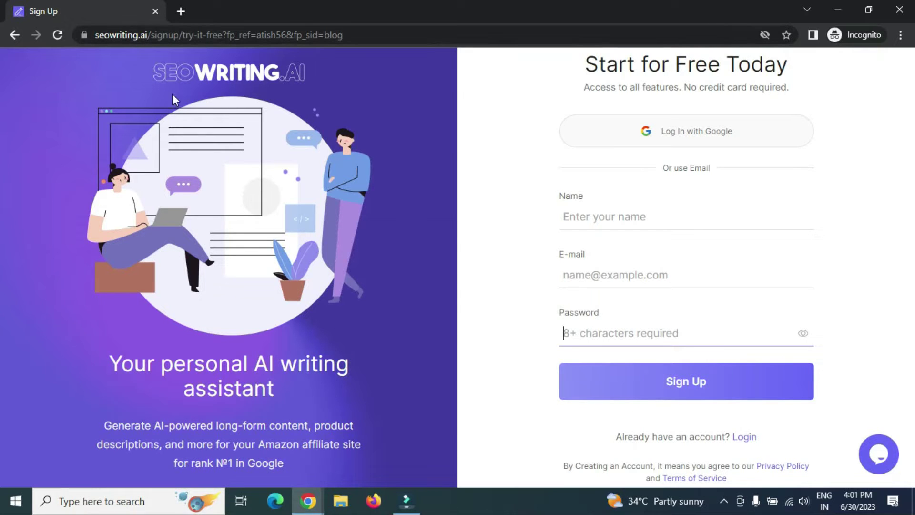
- Switch to the SEOWriting.ai dashboard and scroll through its tool cards and back up
mouse_move(308, 500)
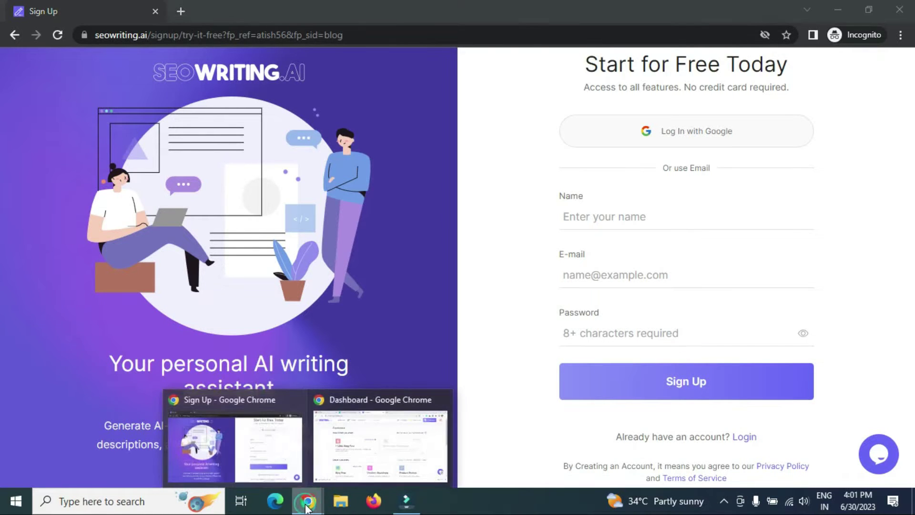
left_click(376, 448)
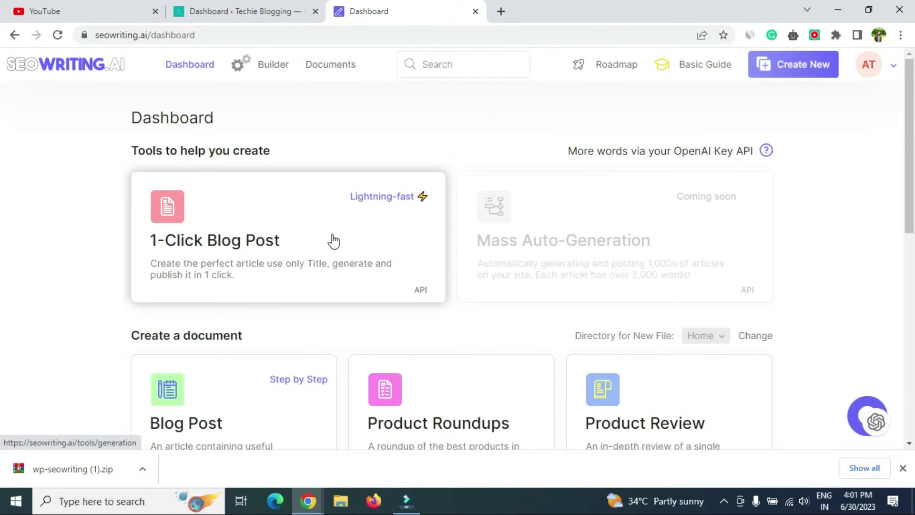
scroll(333, 240, "down", 3)
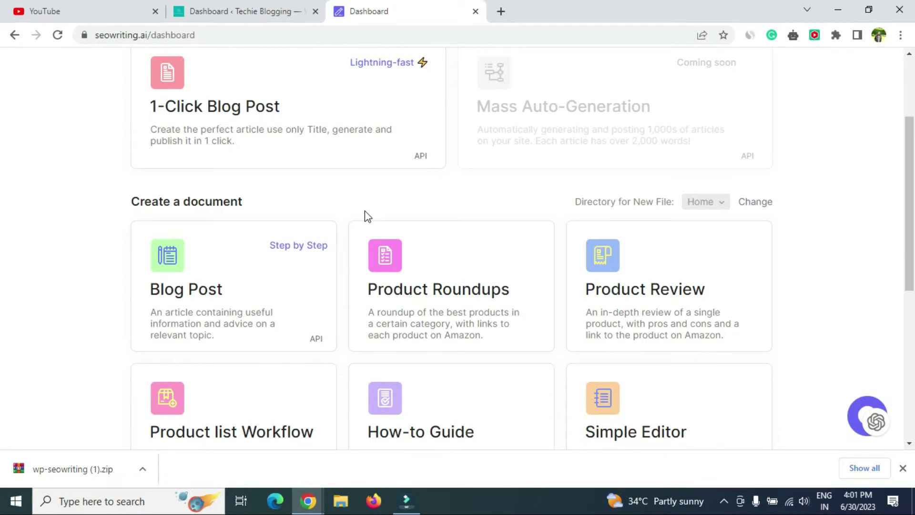
scroll(355, 224, "down", 2)
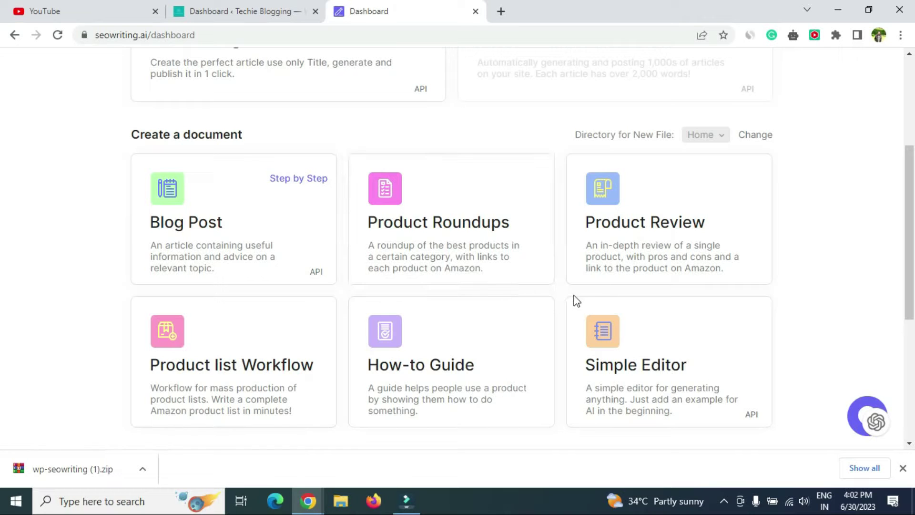
scroll(545, 294, "up", 4)
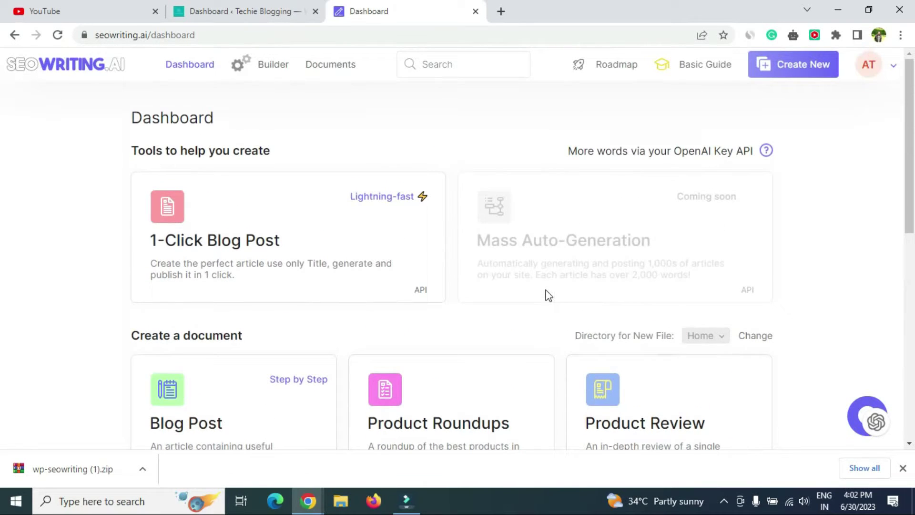
- In the 1-Click Blog Post form, enter the keyword 'free ai video editor tool', fixing the typos
left_click(245, 249)
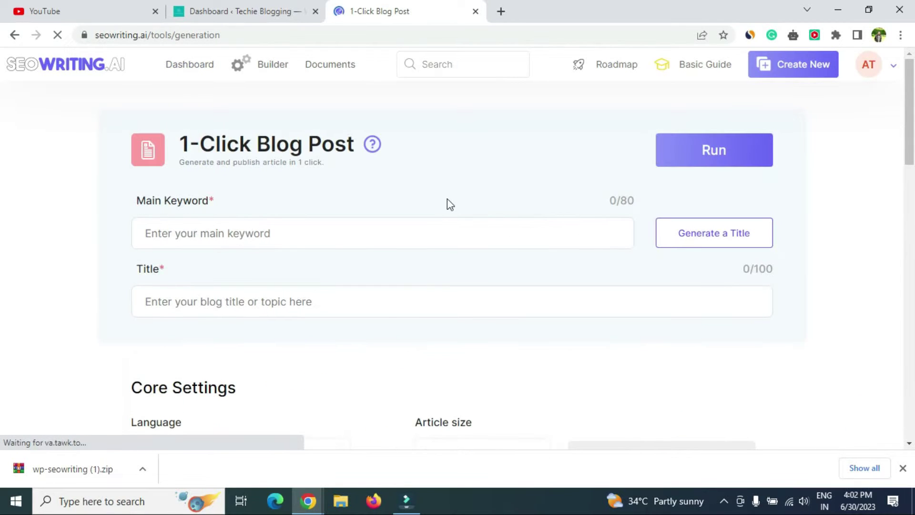
scroll(382, 205, "down", 1)
left_click(255, 173)
left_click(256, 173)
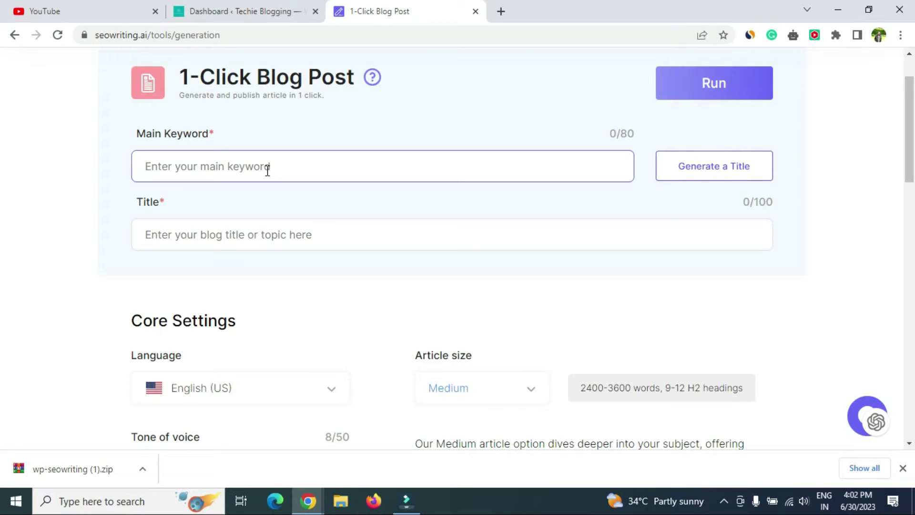
type("free ai ")
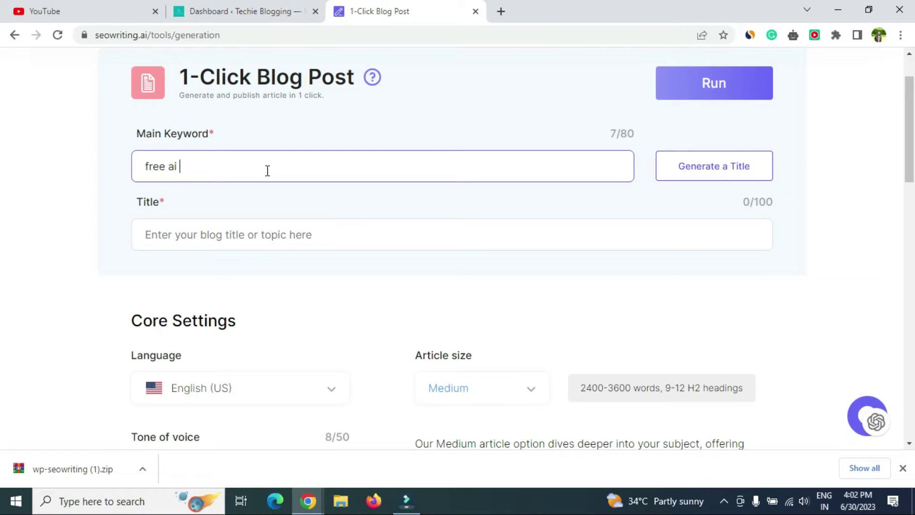
type("videos")
key("BackSpace")
type("ai video dit")
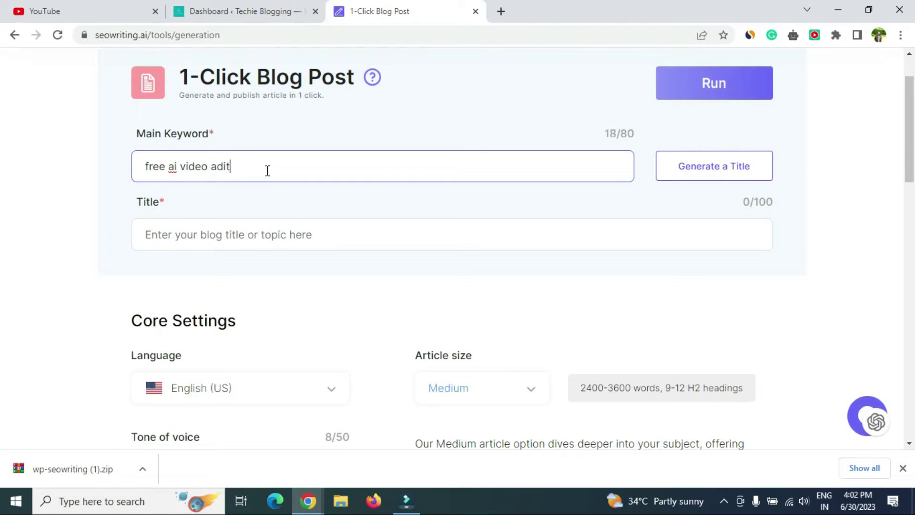
type("or tool")
right_click(219, 166)
key("Escape")
left_click(218, 166)
key("BackSpace")
type("e")
- Generate a blog title twice, keeping 'Edit Videos with Ease Using Our Free AI Video Editor Tool'
left_click(740, 171)
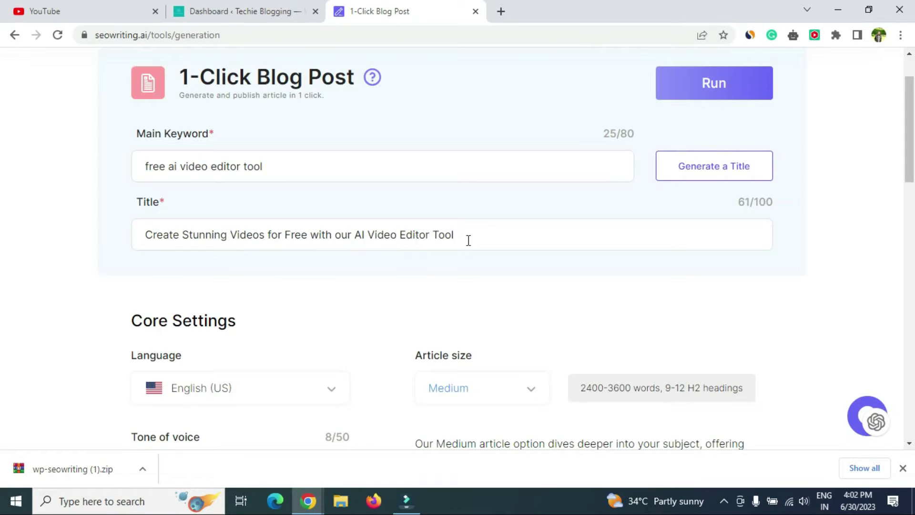
left_click(738, 165)
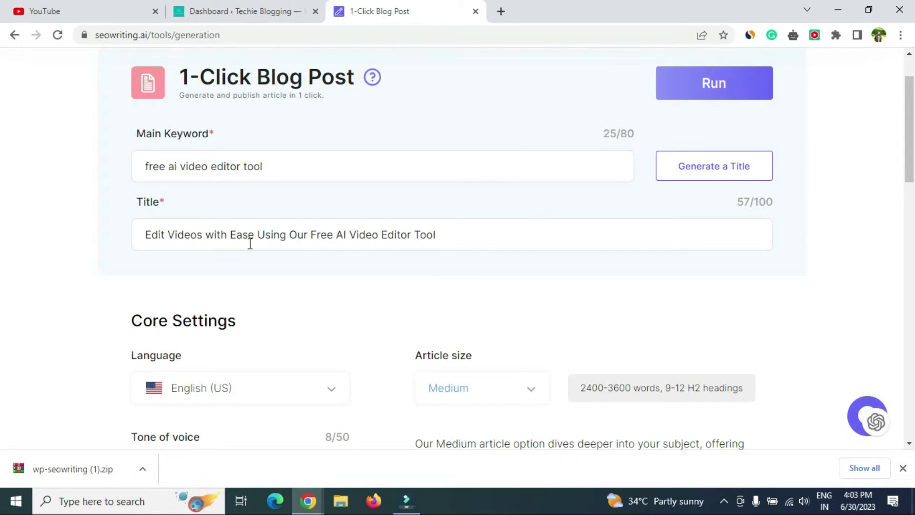
left_click(448, 237)
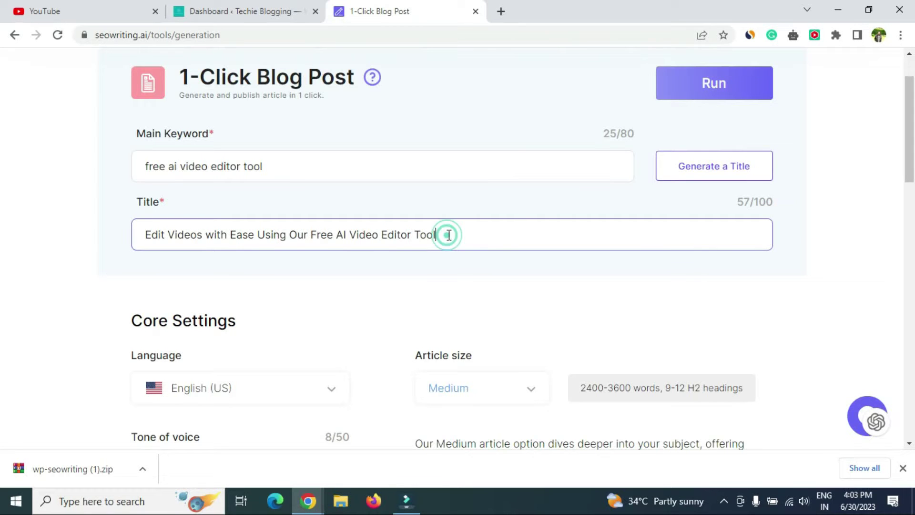
scroll(425, 237, "down", 1)
scroll(424, 237, "down", 1)
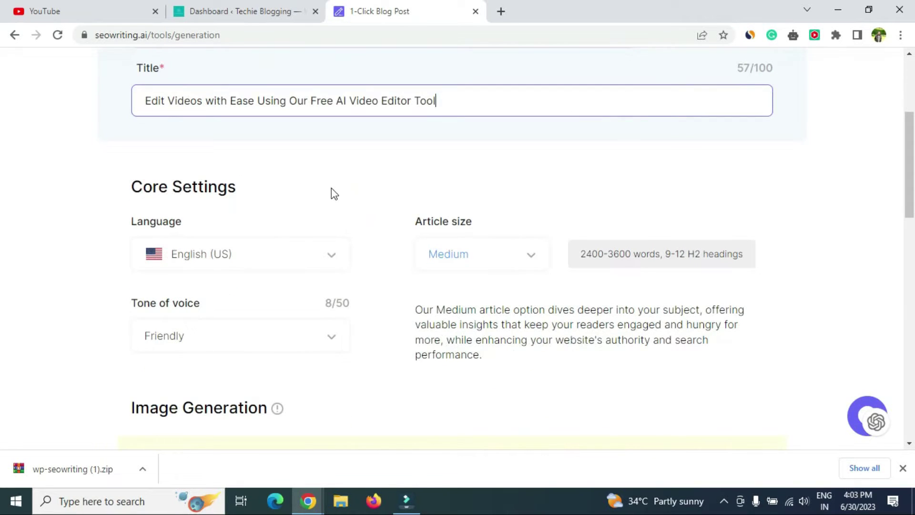
- Browse the article language list and keep English (US)
scroll(331, 194, "down", 1)
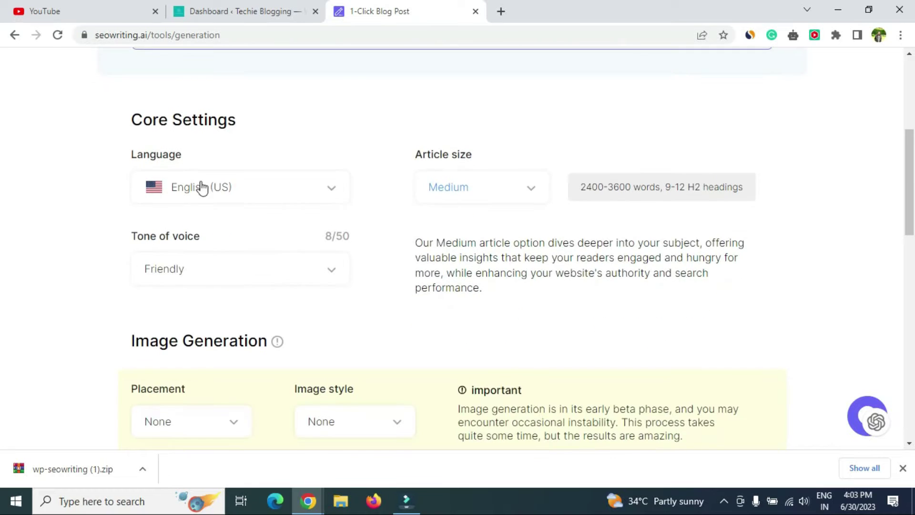
left_click(292, 196)
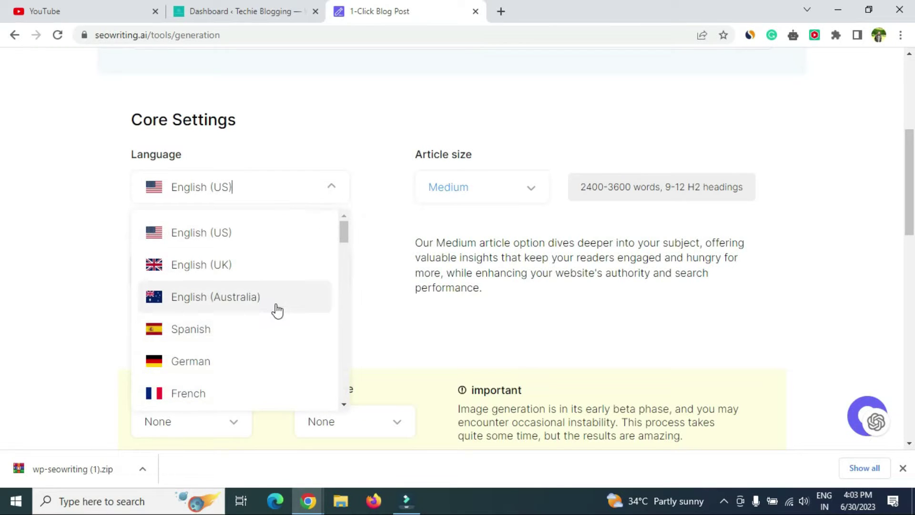
scroll(277, 311, "down", 8)
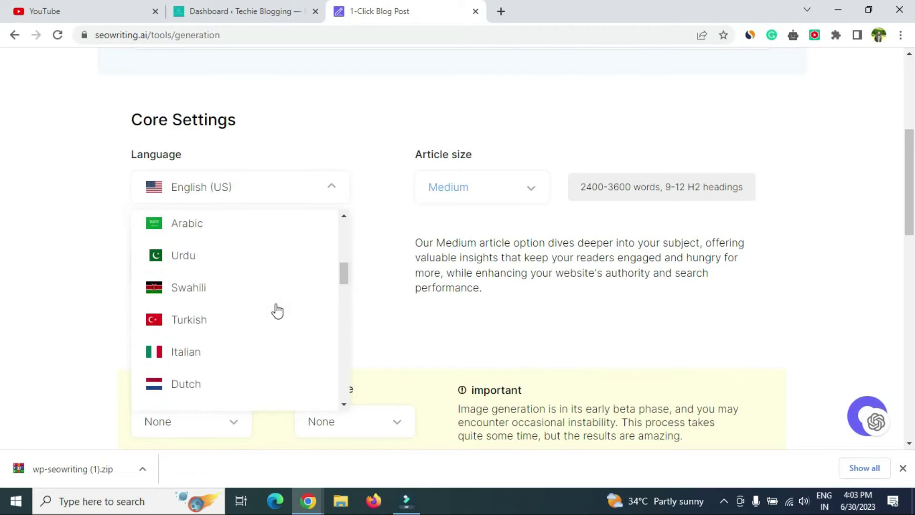
scroll(277, 311, "down", 7)
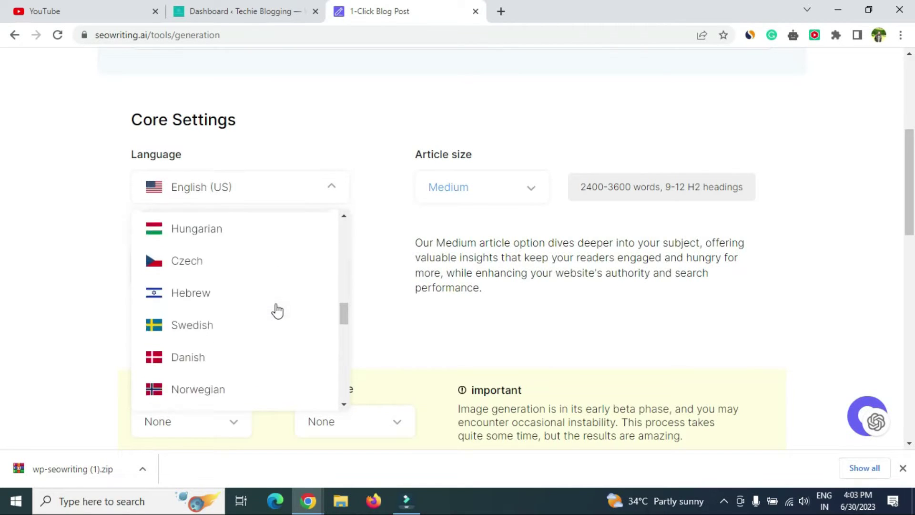
scroll(277, 311, "down", 6)
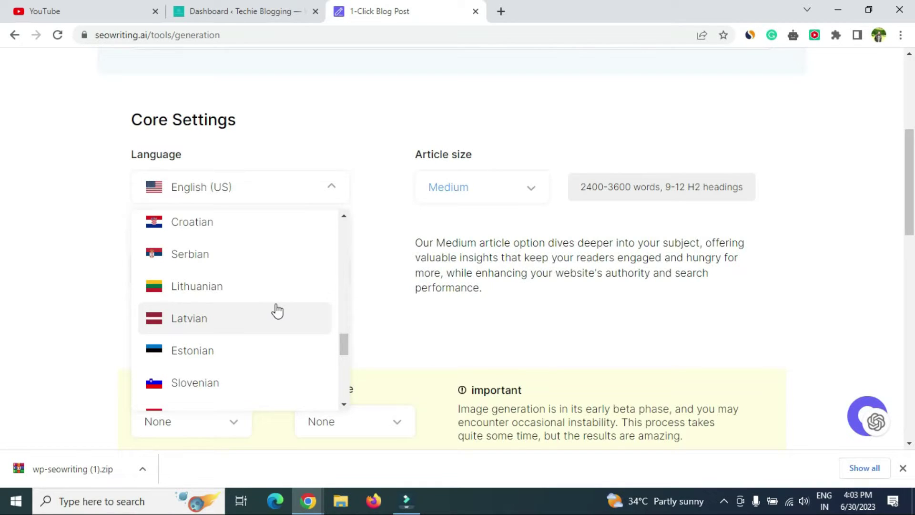
left_click(238, 188)
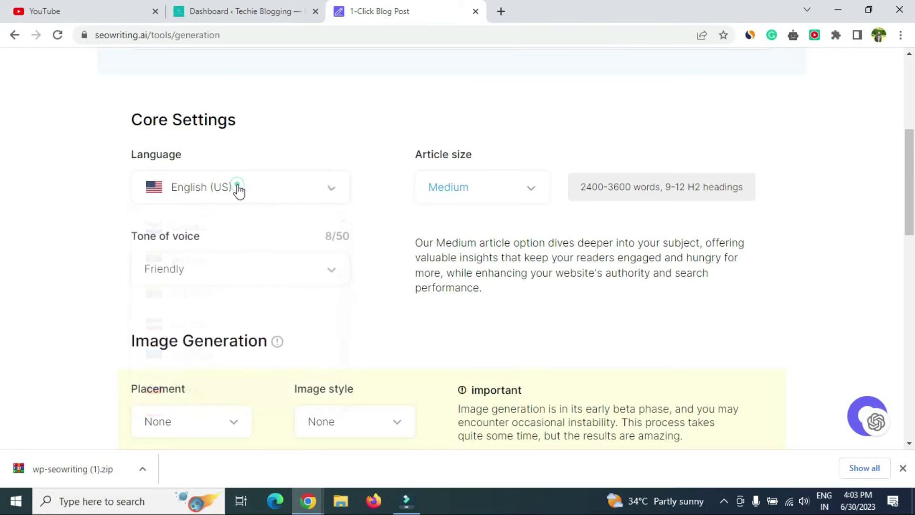
- Try Small, Medium and Large article sizes, settling on Small
left_click(528, 188)
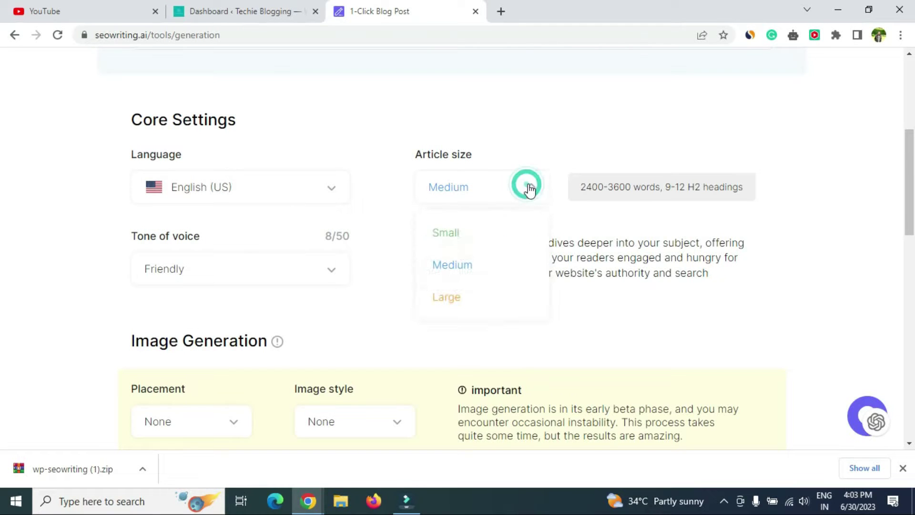
left_click(451, 236)
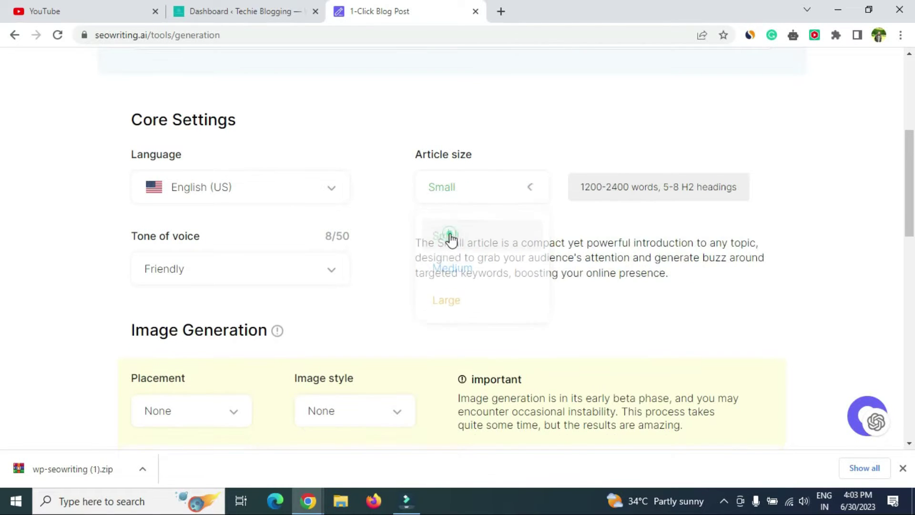
left_click(582, 193)
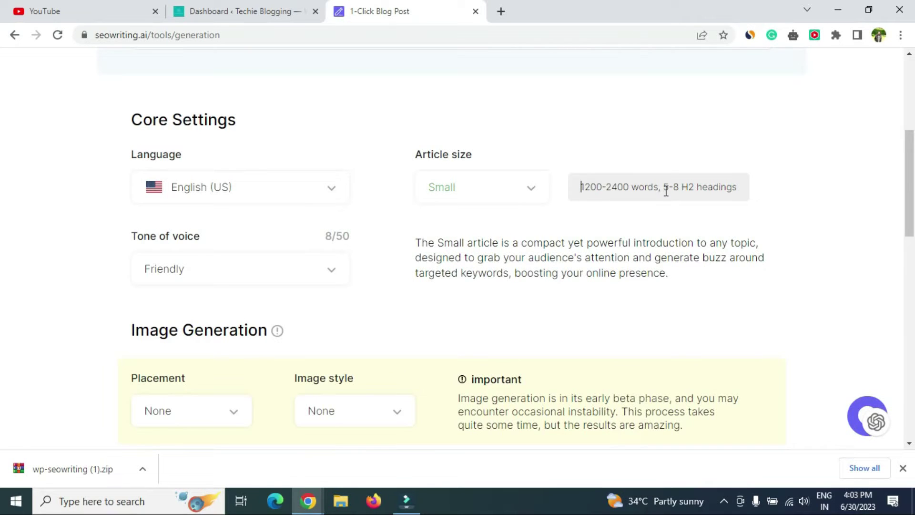
left_click(494, 184)
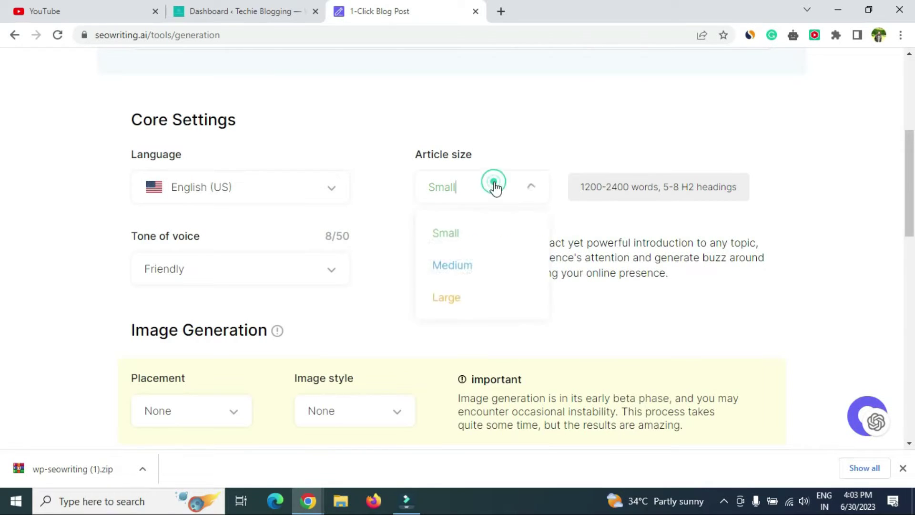
left_click(452, 265)
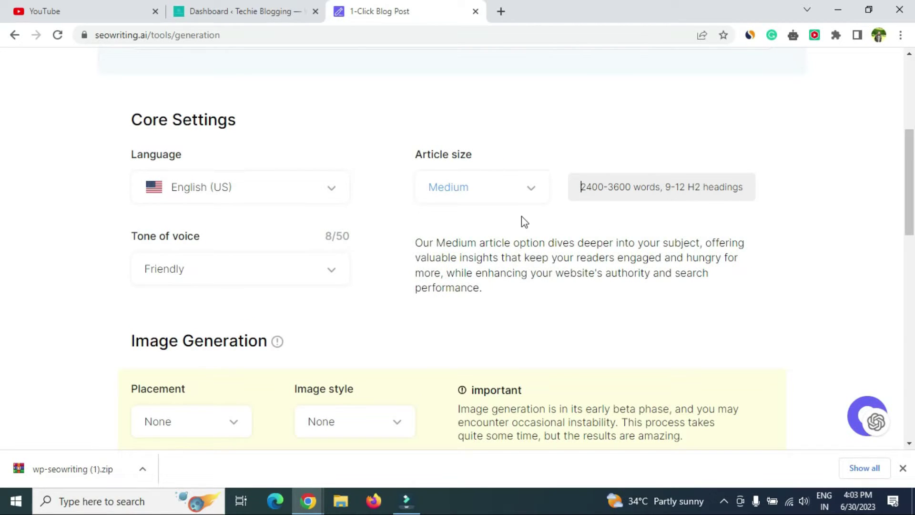
left_click(500, 188)
left_click(447, 301)
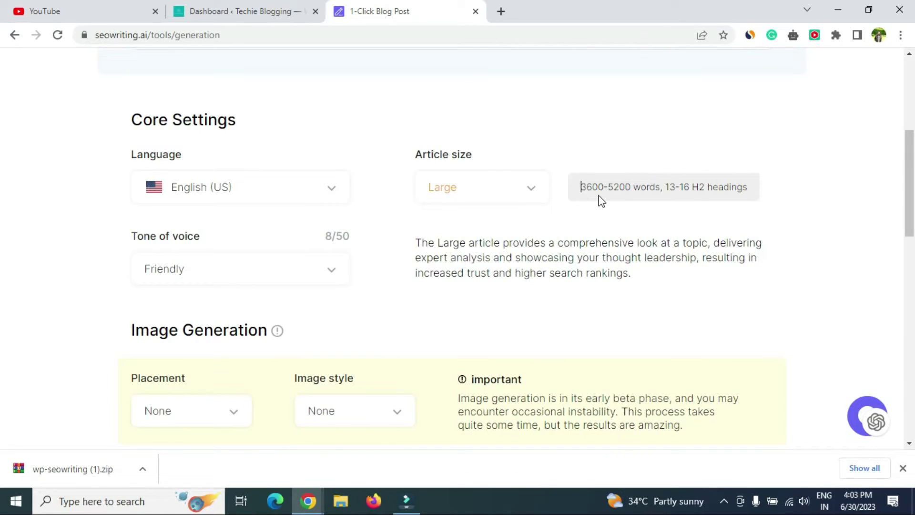
left_click(496, 190)
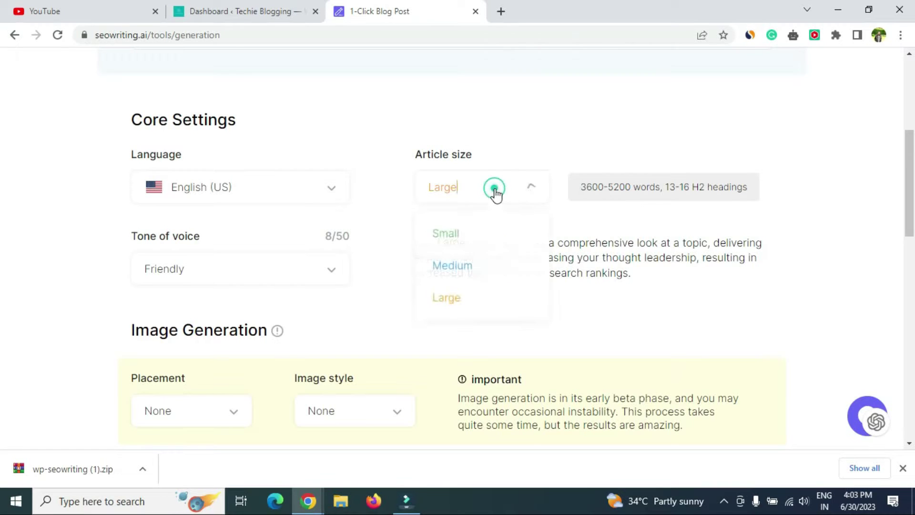
left_click(465, 233)
scroll(503, 219, "down", 1)
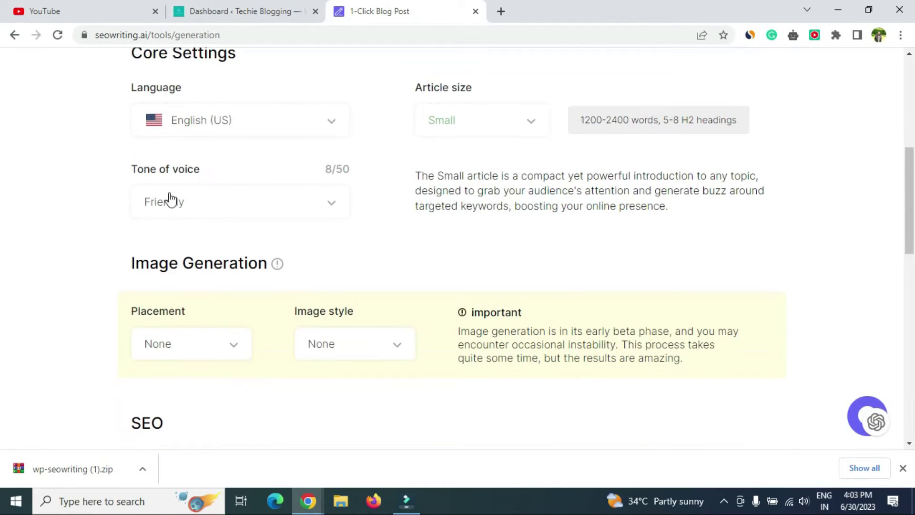
- Set the tone of voice to Informational
left_click(251, 202)
left_click(251, 203)
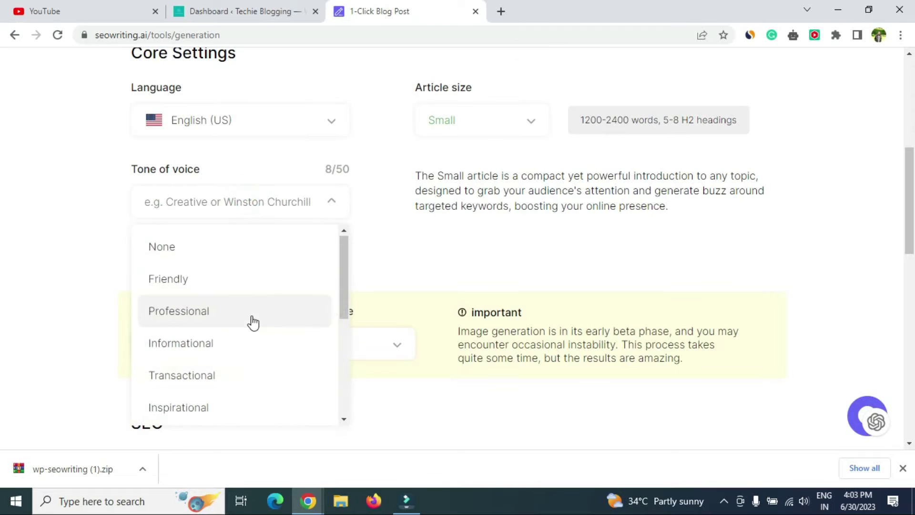
scroll(251, 314, "down", 4)
scroll(252, 320, "up", 4)
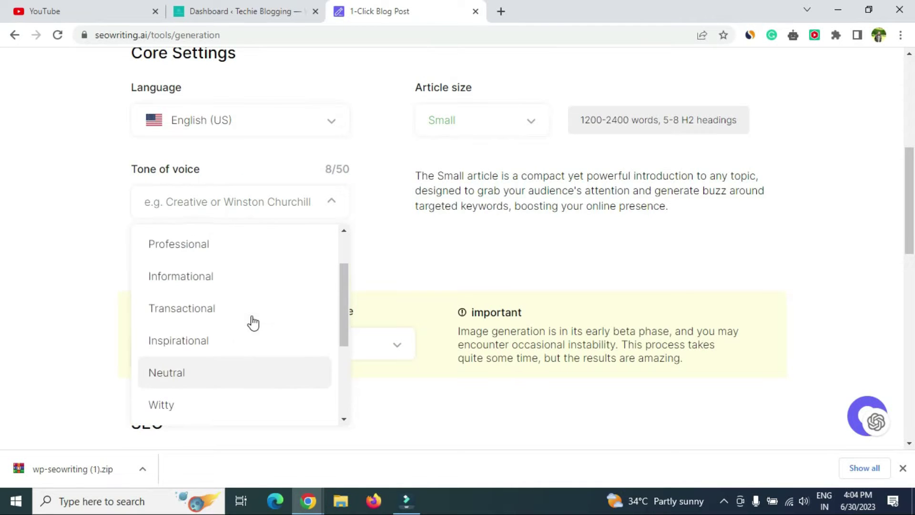
left_click(211, 277)
scroll(240, 220, "down", 1)
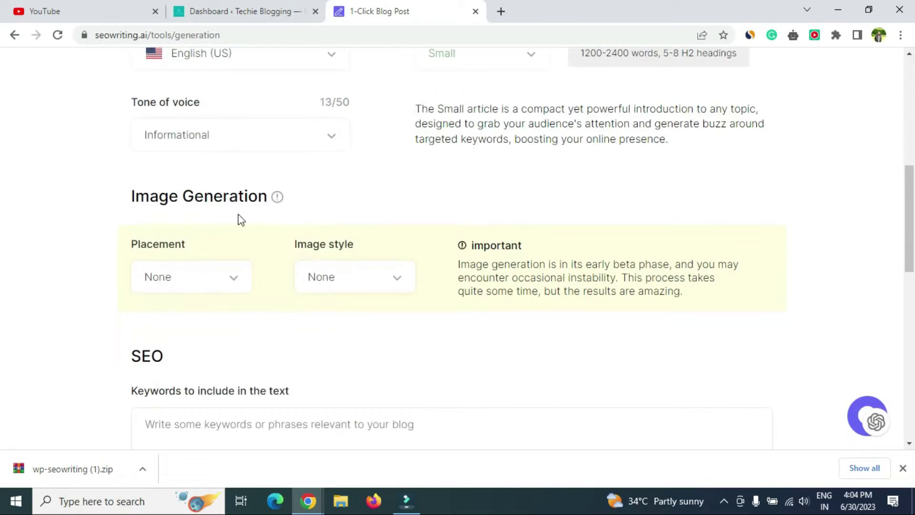
scroll(102, 217, "down", 2)
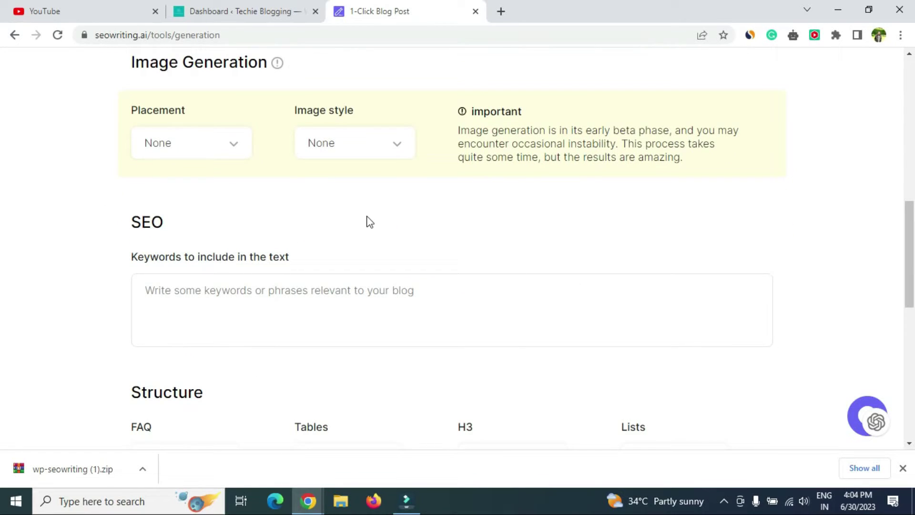
- Set image placement to After H1 Only and image style to Photo
left_click(224, 148)
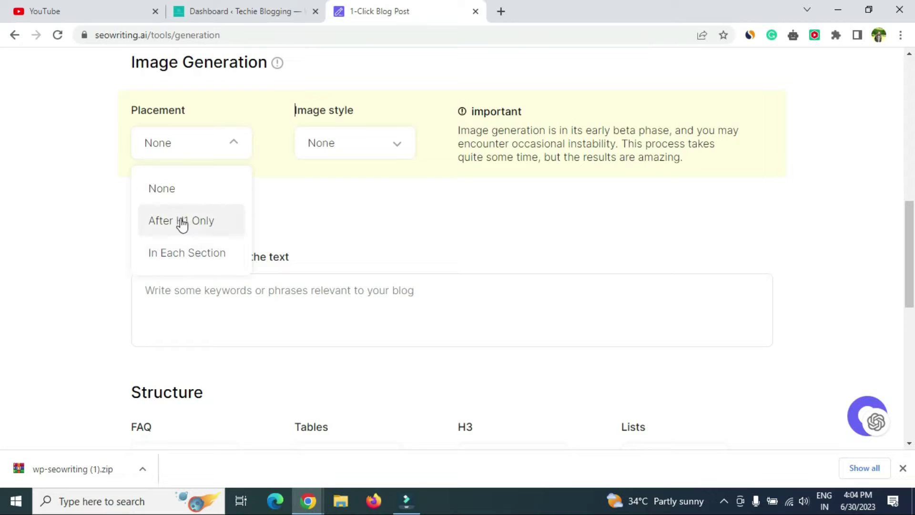
left_click(201, 223)
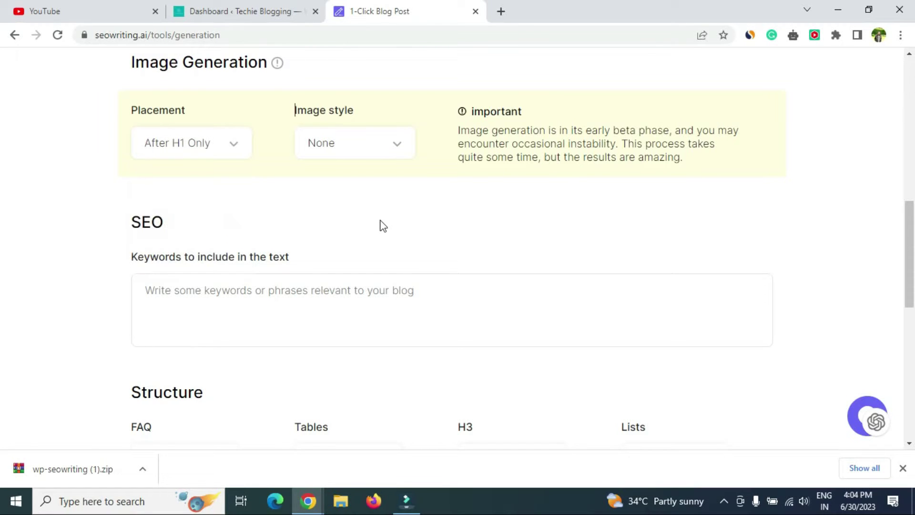
left_click(396, 144)
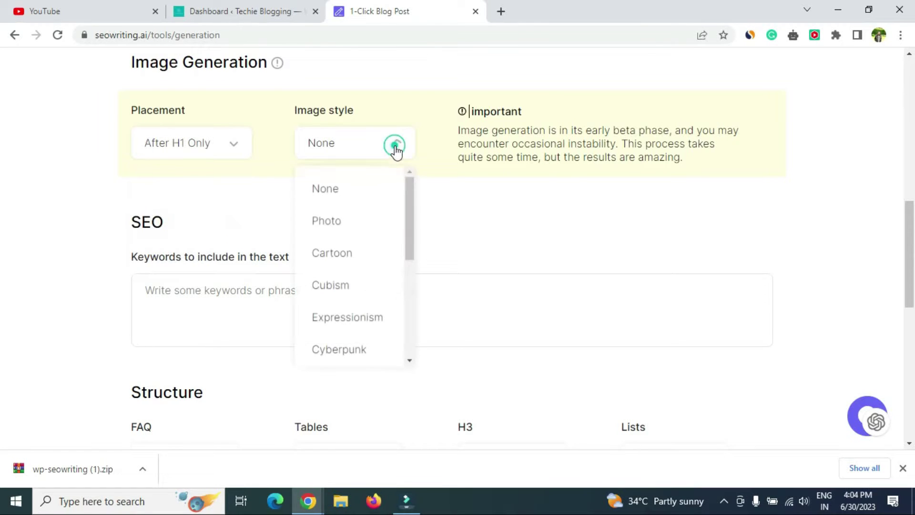
left_click(338, 222)
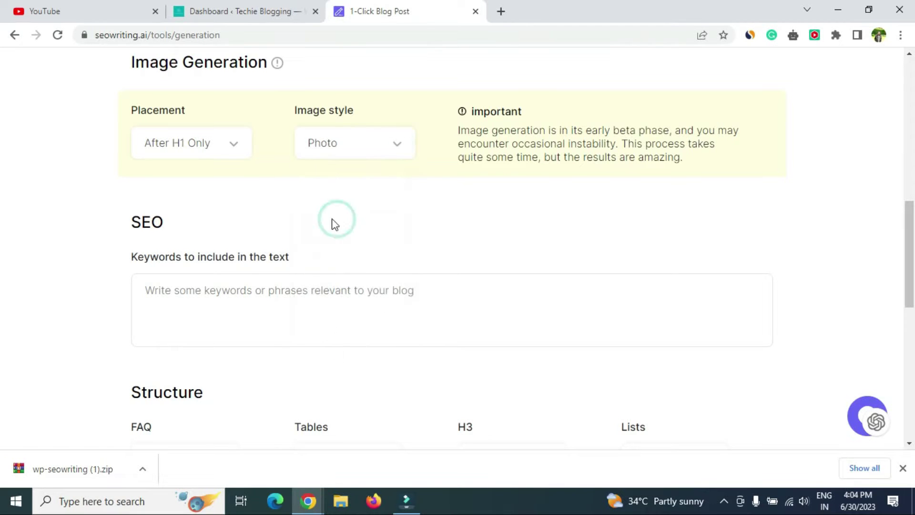
scroll(446, 214, "down", 1)
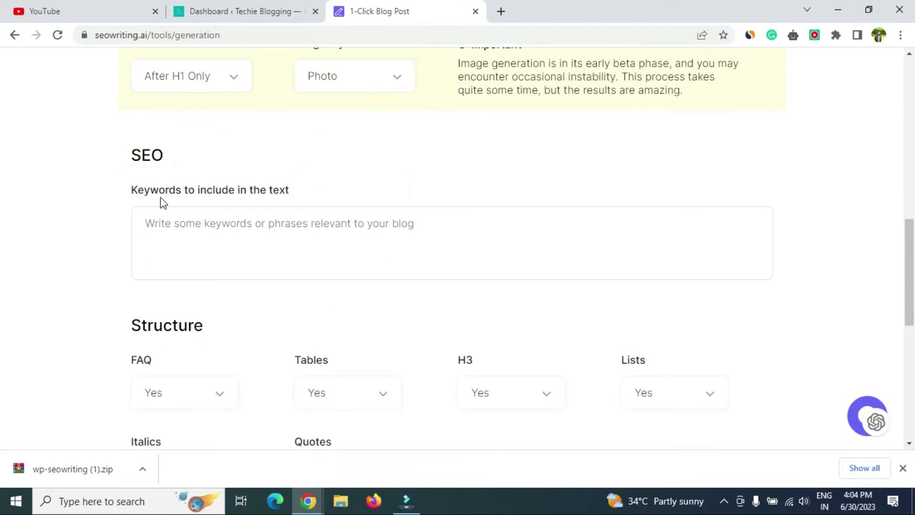
left_click(221, 231)
scroll(448, 180, "up", 2)
scroll(448, 180, "up", 10)
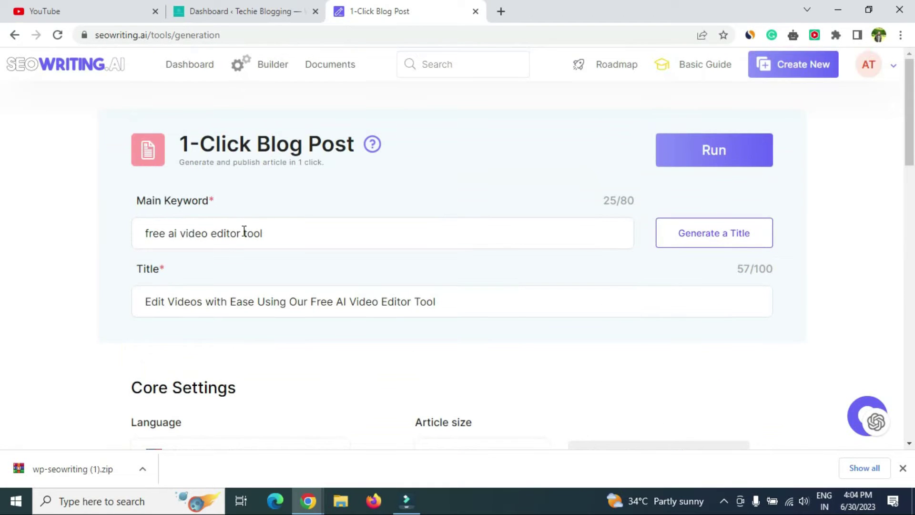
- Add 'online ai video editor' as a keyword tag and keep H3 headings set to Yes
scroll(427, 239, "down", 10)
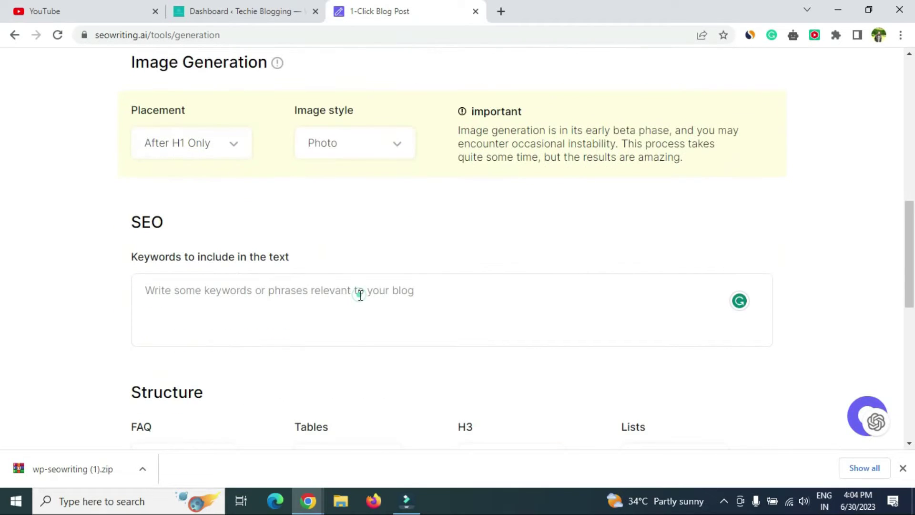
left_click(361, 295)
type("online")
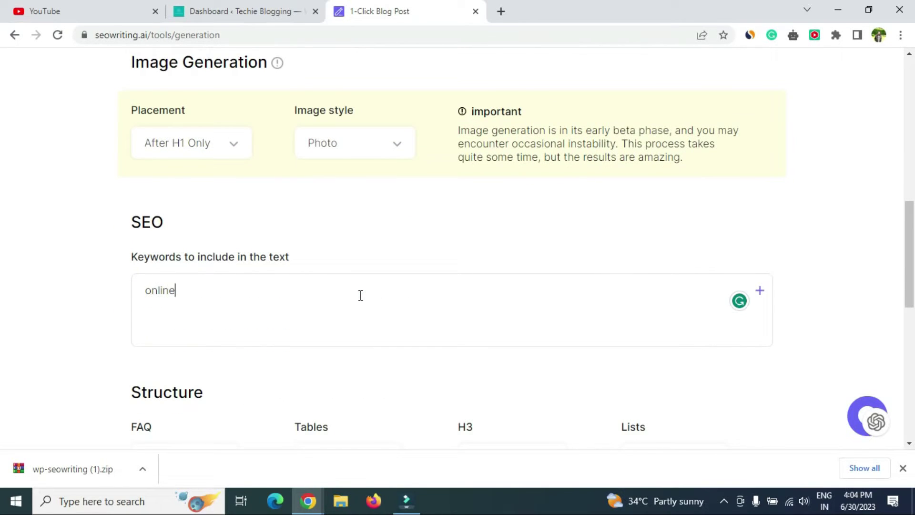
type(" ai video editor tool")
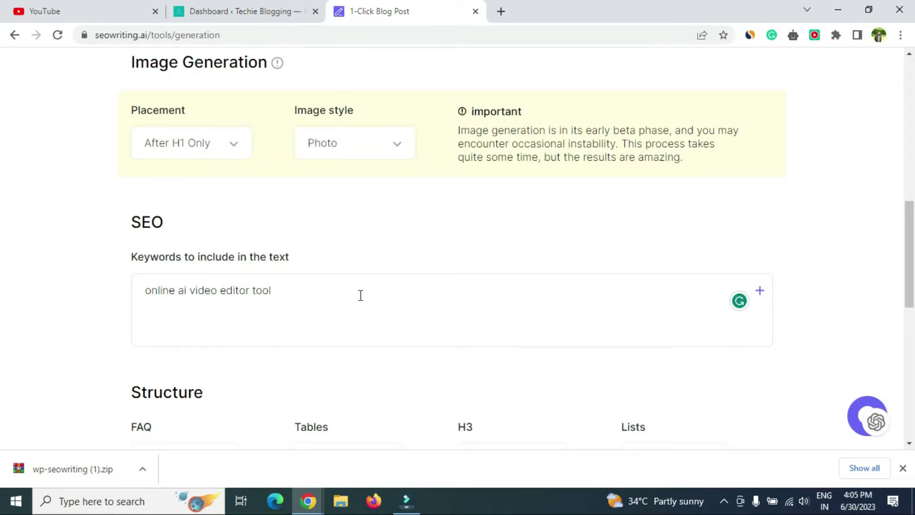
key("Return")
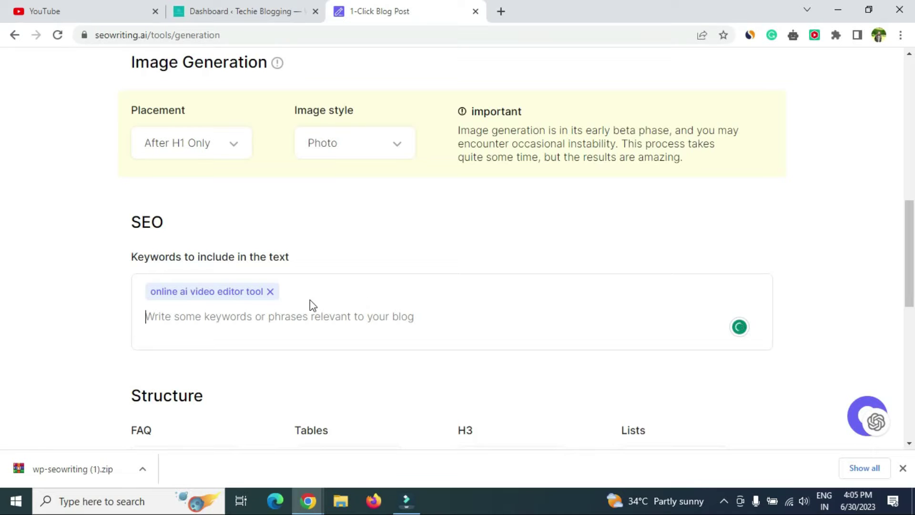
scroll(353, 304, "down", 5)
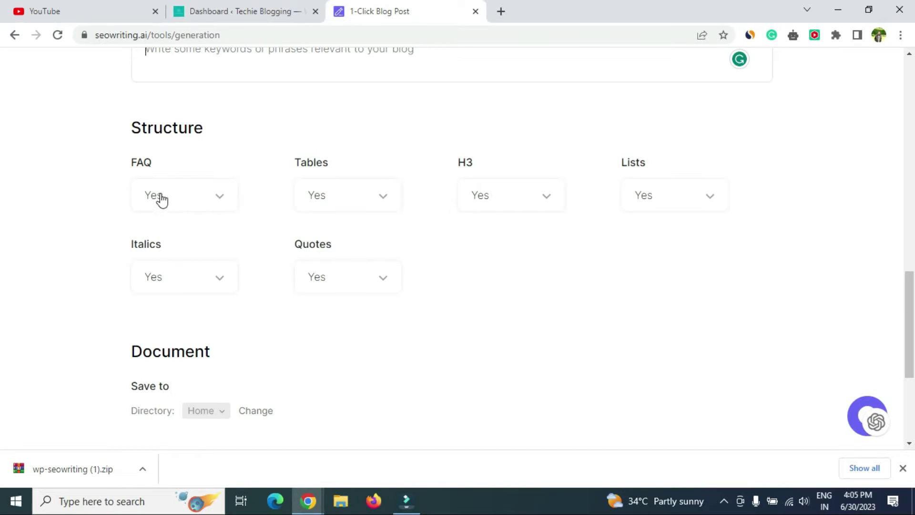
left_click(488, 195)
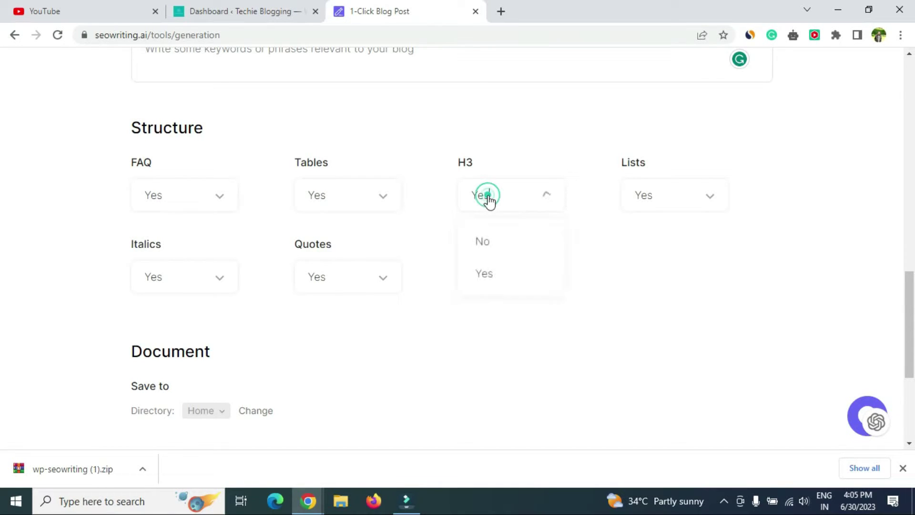
left_click(485, 271)
scroll(465, 262, "down", 5)
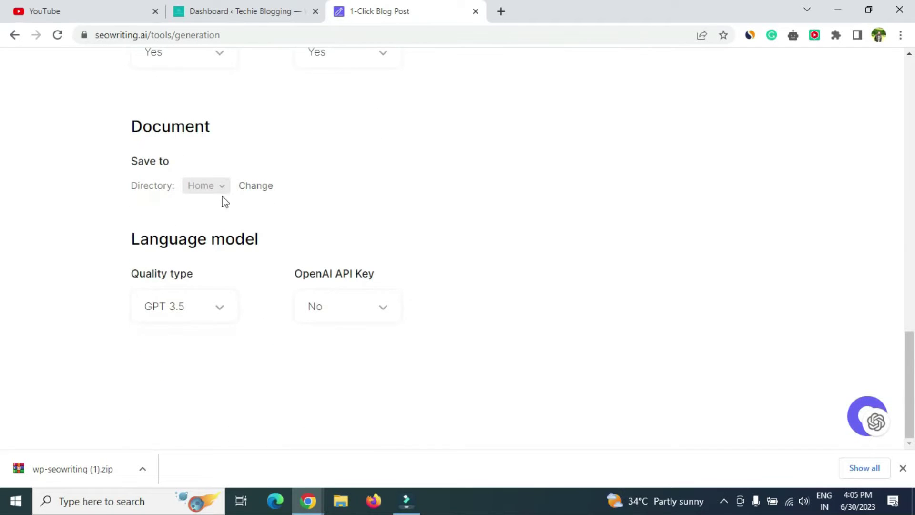
left_click(192, 310)
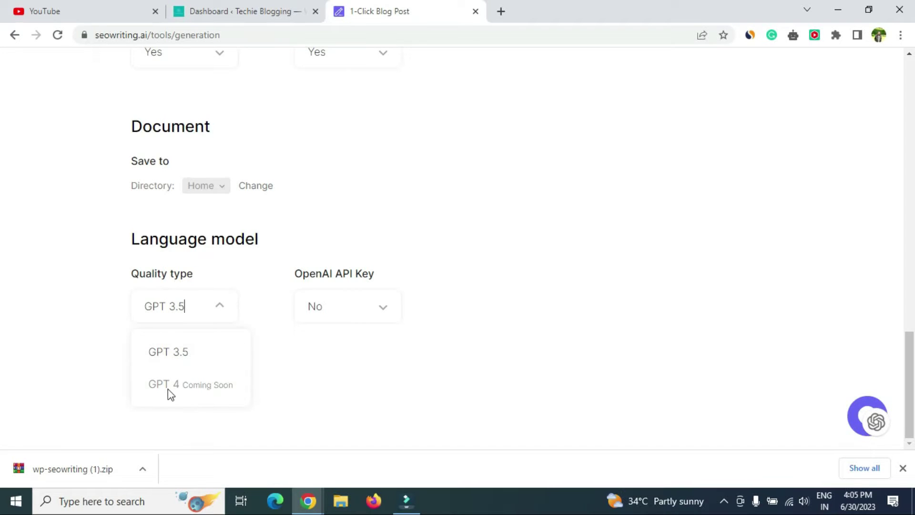
left_click(177, 355)
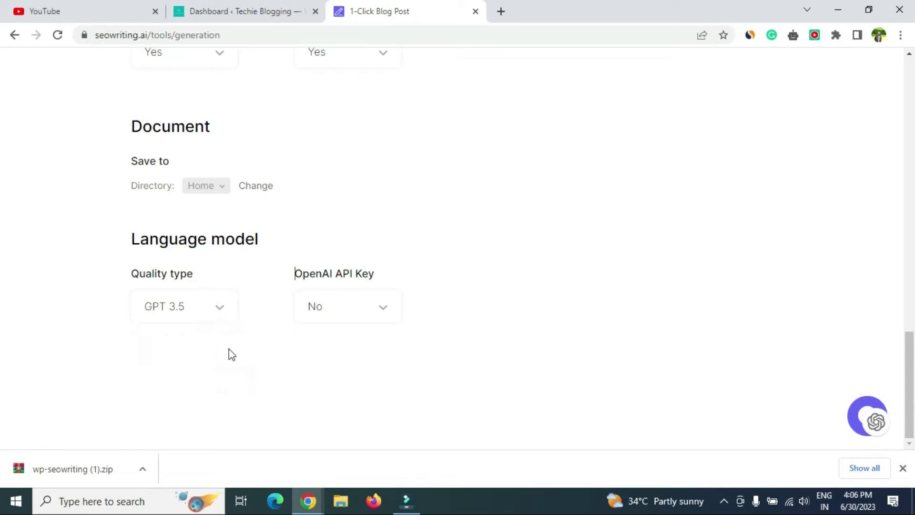
left_click(383, 307)
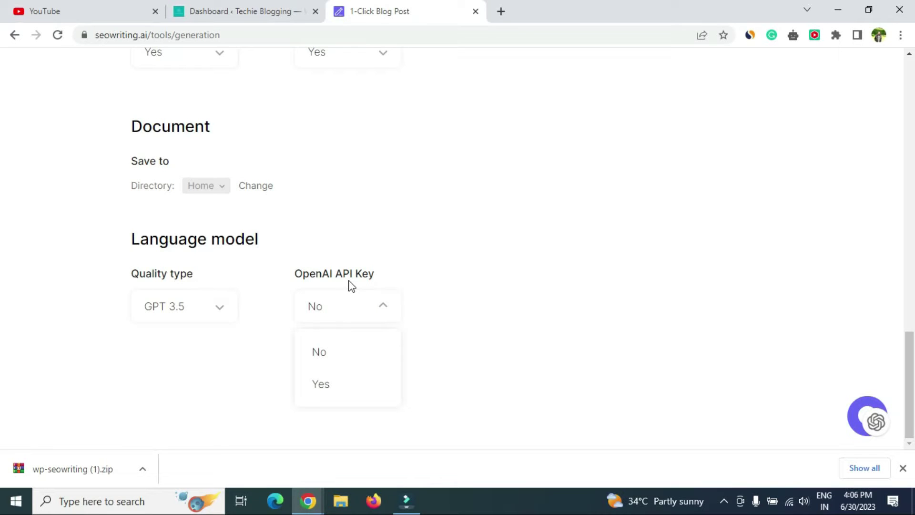
left_click(325, 352)
left_click(370, 307)
left_click(321, 385)
left_click(321, 385)
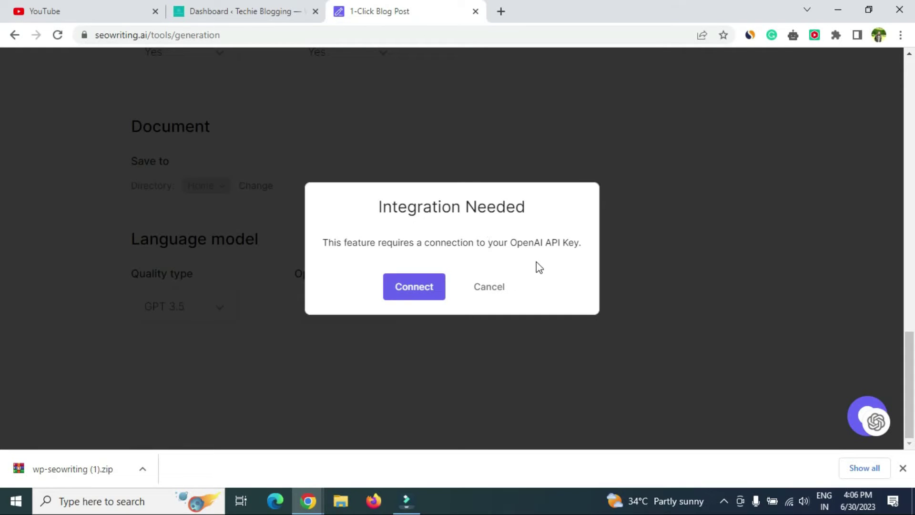
left_click(490, 295)
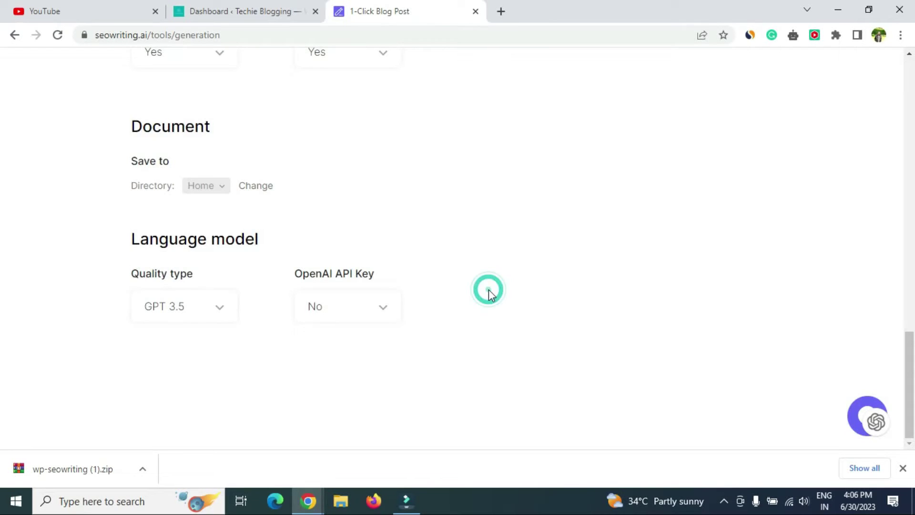
- Run the configured 1-Click Blog Post form to queue the 'free ai video editor tool' article
scroll(595, 284, "up", 3)
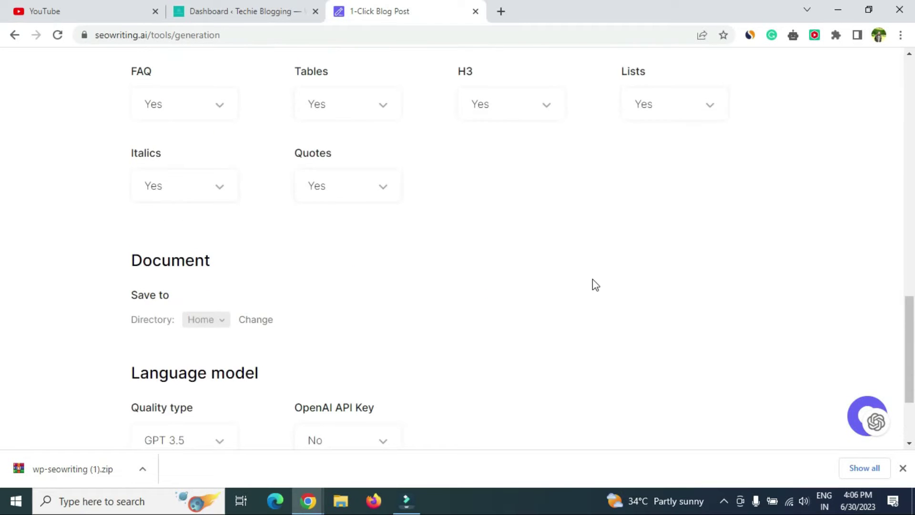
scroll(593, 280, "up", 15)
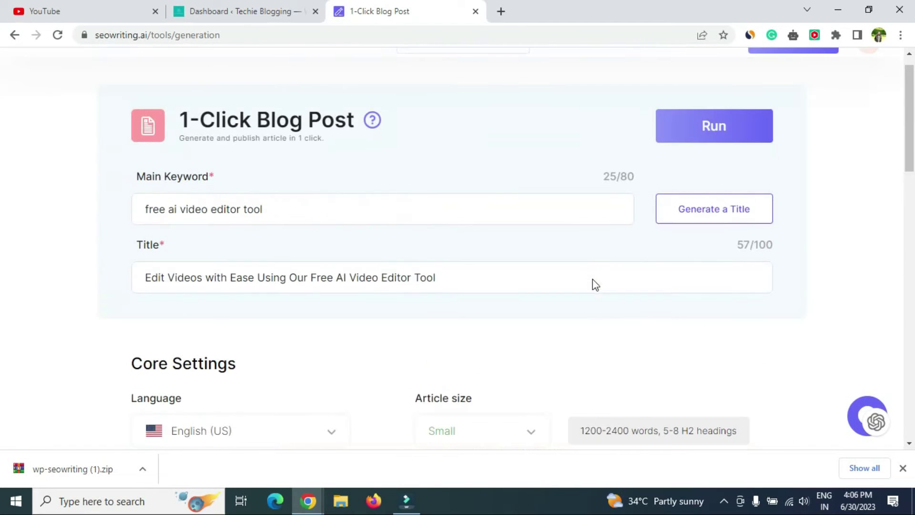
scroll(597, 158, "up", 1)
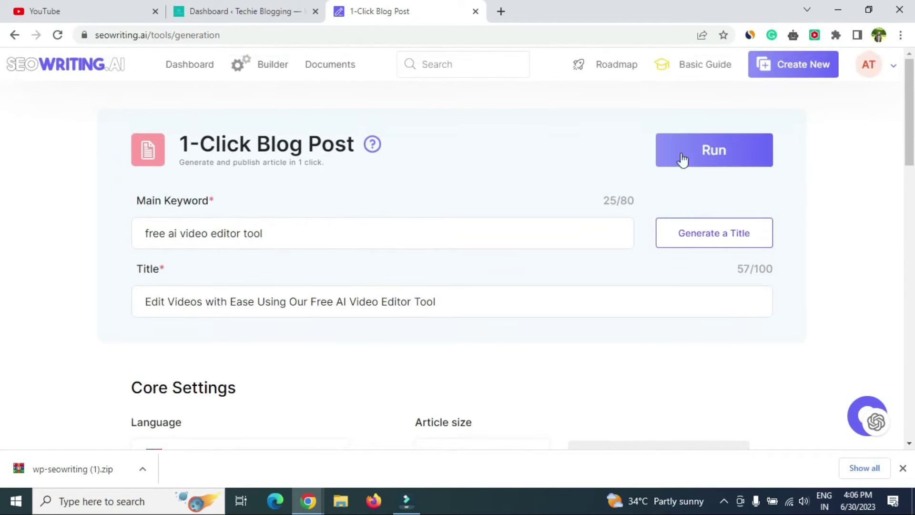
left_click(716, 162)
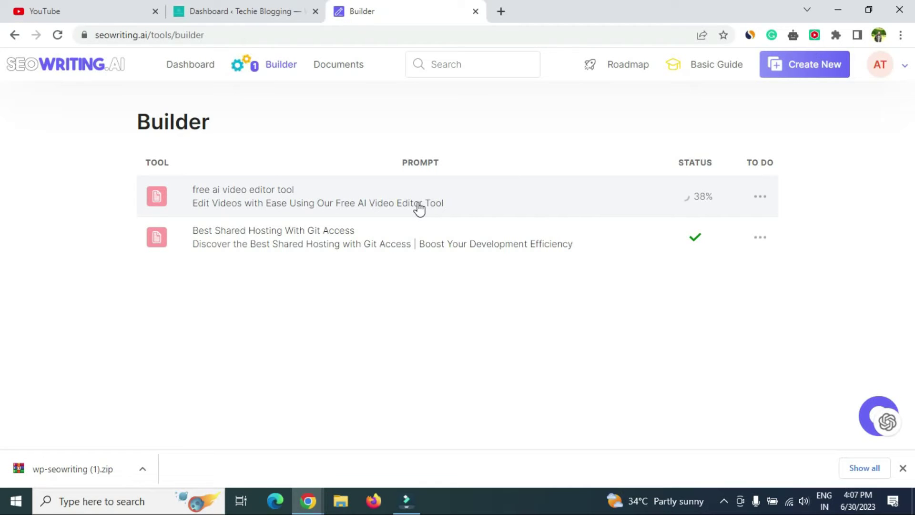
- Check the WordPress dashboard, return to the Builder queue, and open the account menu
left_click(222, 15)
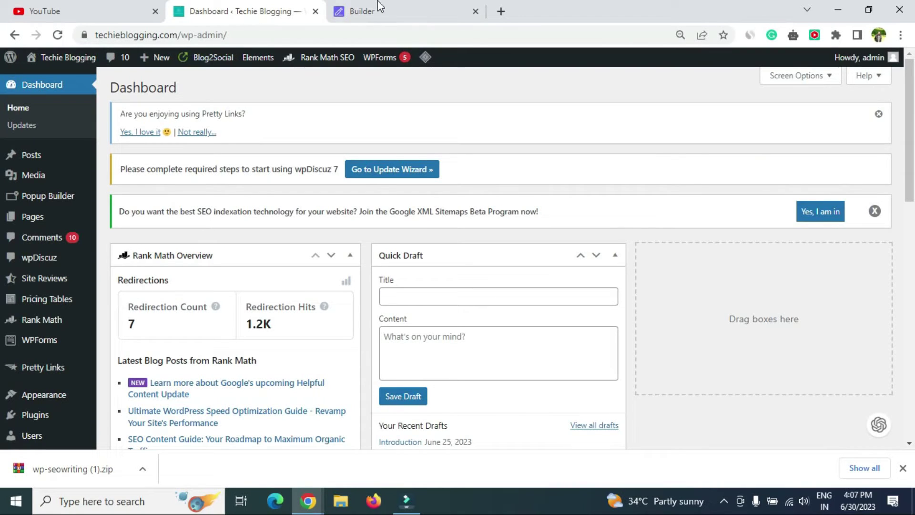
left_click(404, 6)
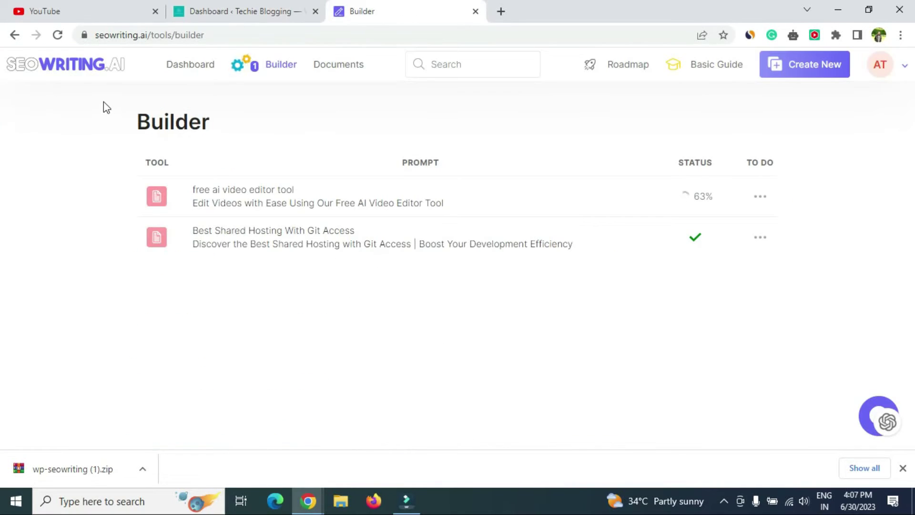
left_click(901, 67)
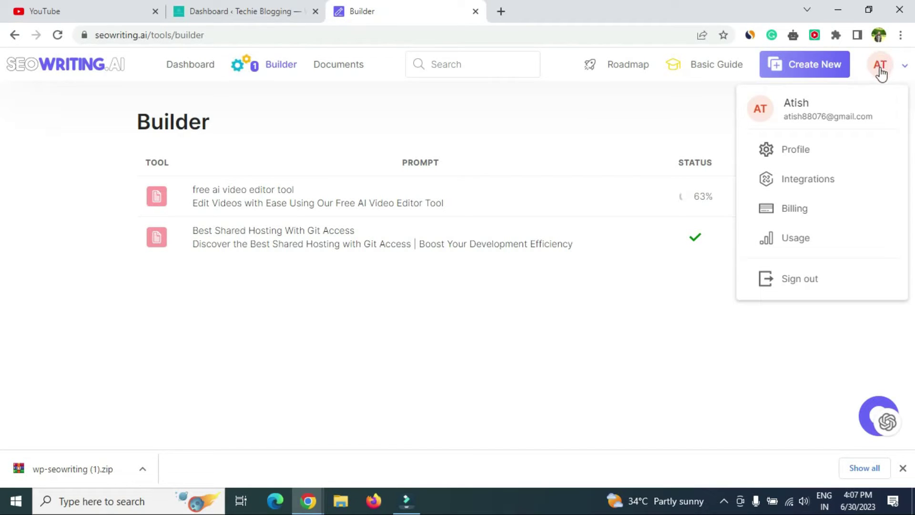
left_click(880, 67)
left_click(881, 68)
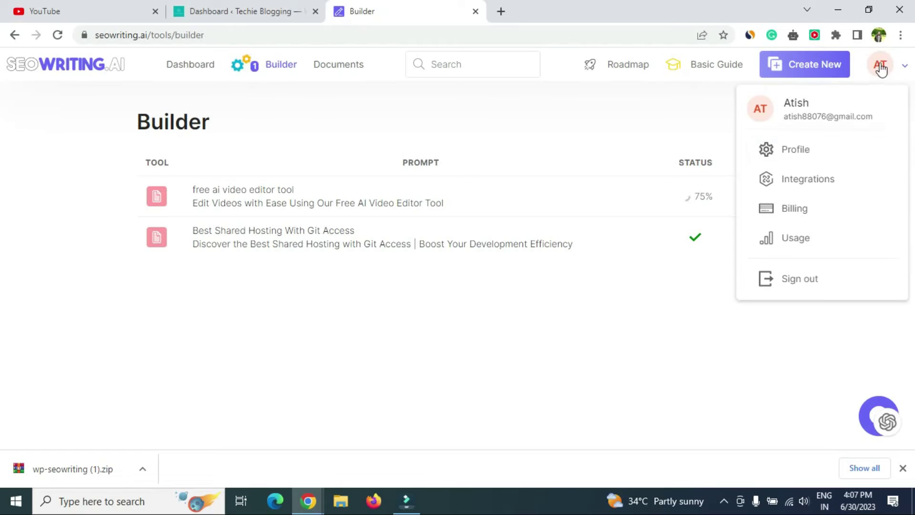
- From Integrations, open the WordPress guide and scroll to its plugin version list
left_click(830, 180)
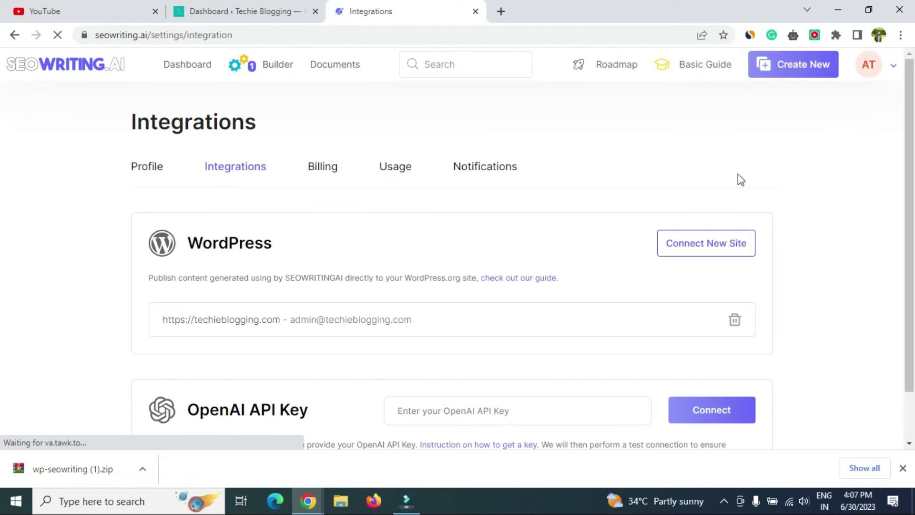
scroll(228, 227, "down", 1)
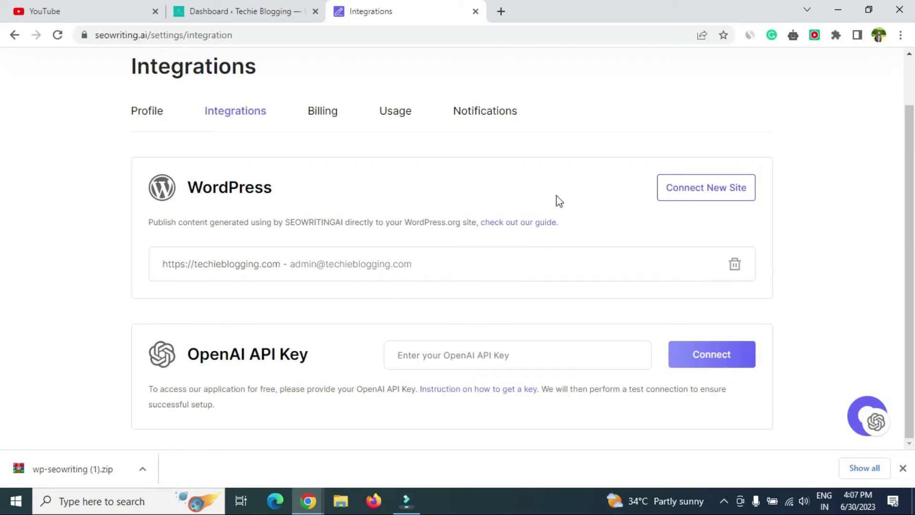
left_click(523, 223)
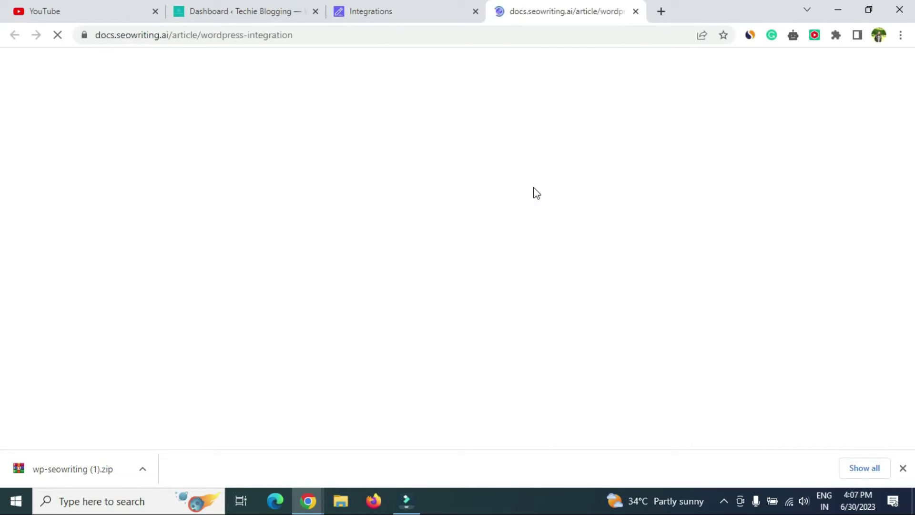
scroll(537, 193, "down", 5)
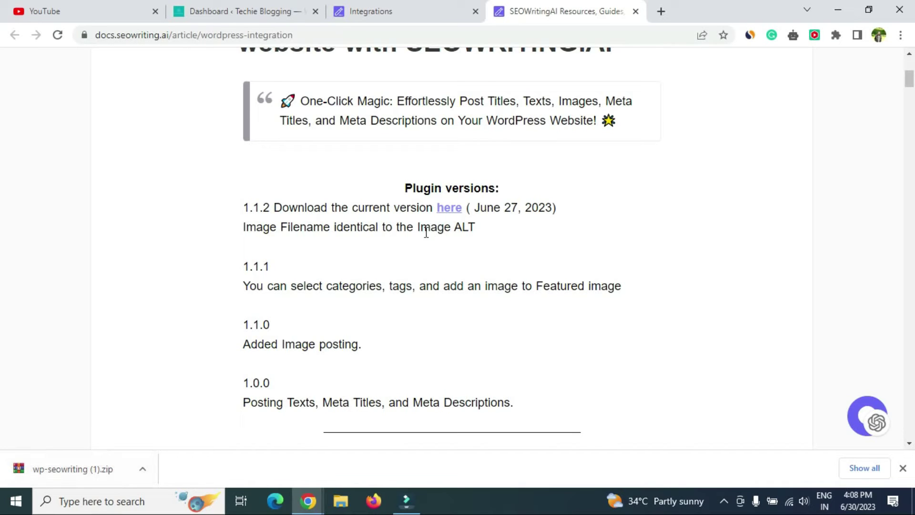
- In WordPress Add Plugins, select wp-seowriting (1).zip in the Upload Plugin form
left_click(268, 9)
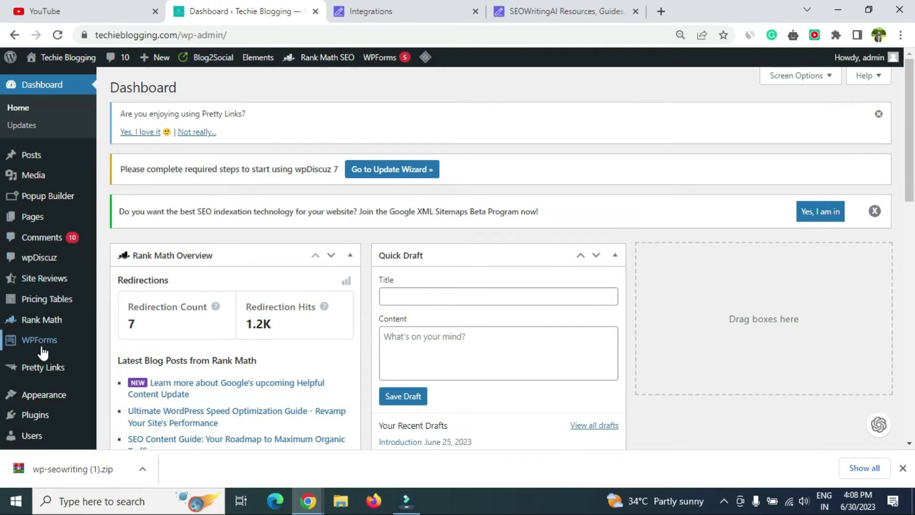
mouse_move(46, 424)
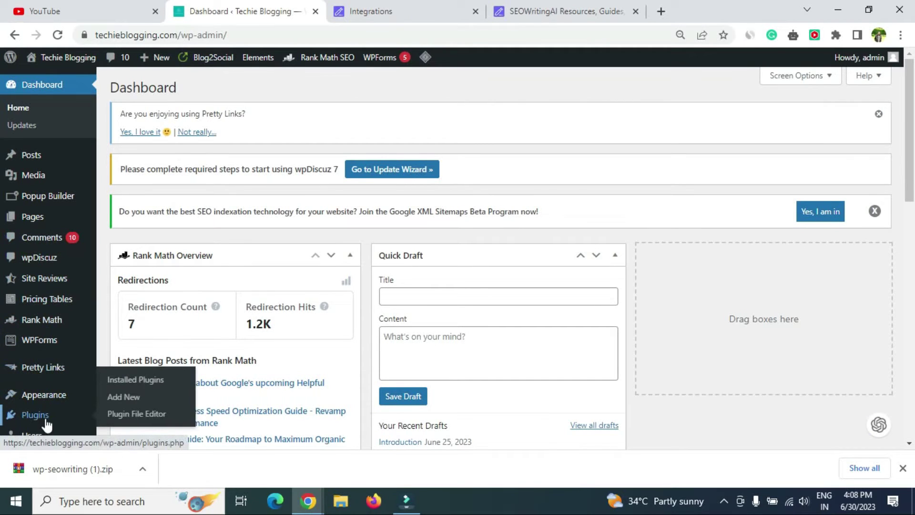
left_click(125, 397)
left_click(233, 90)
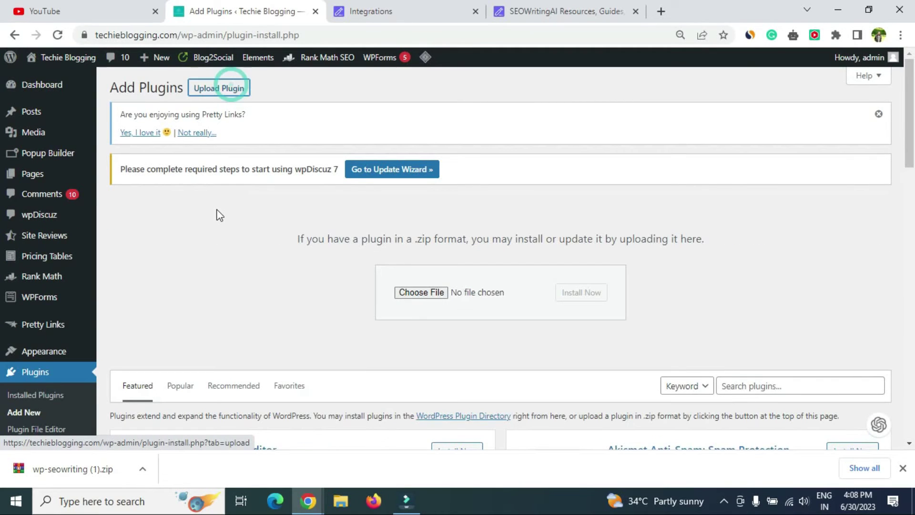
left_click(431, 295)
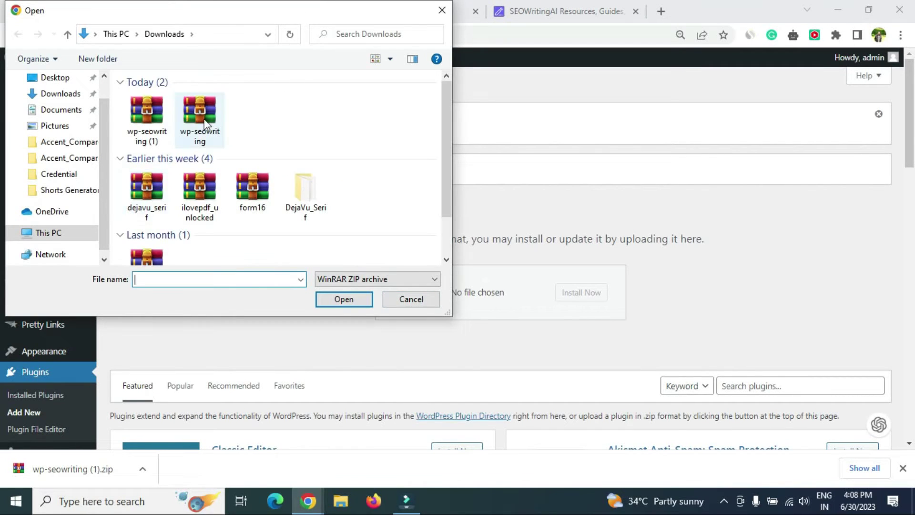
left_click(152, 117)
left_click(354, 302)
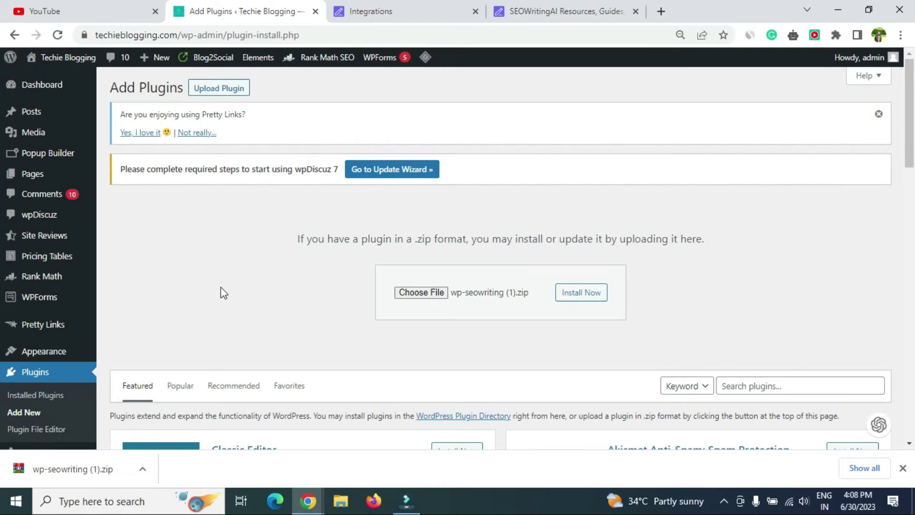
scroll(221, 287, "down", 5)
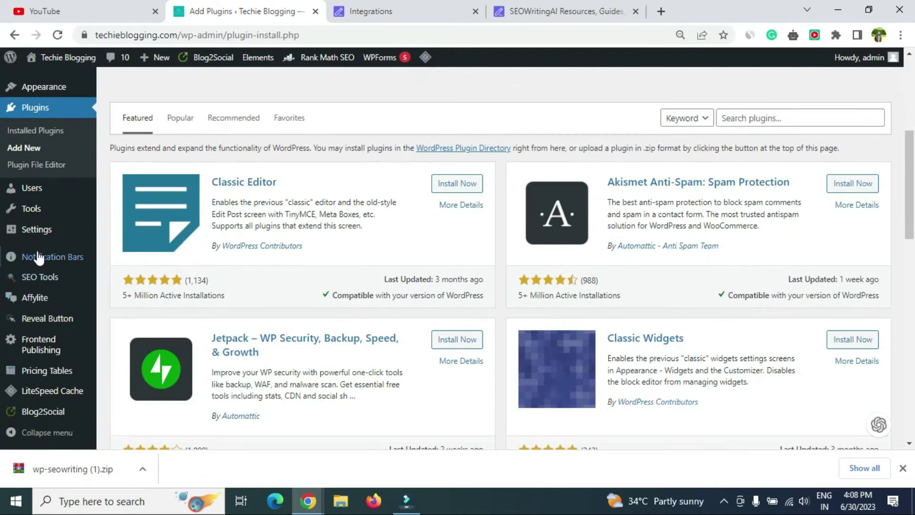
mouse_move(43, 231)
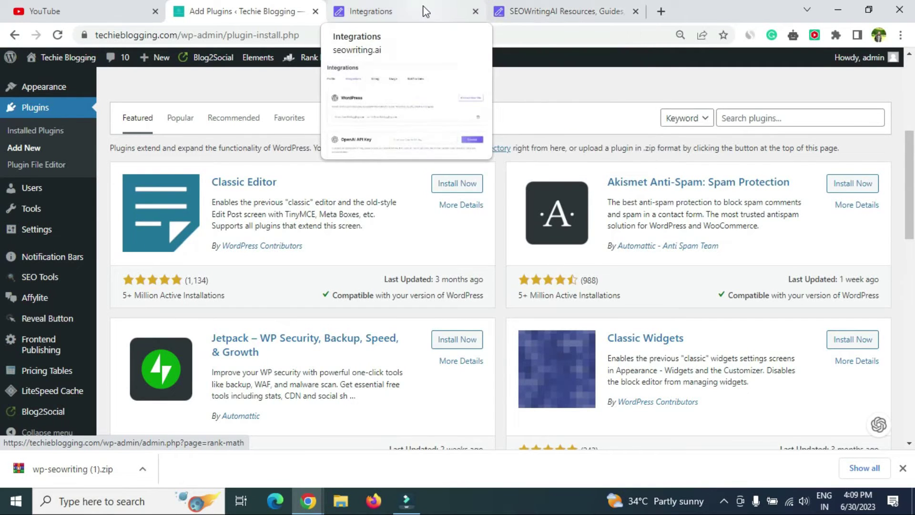
- Check the SEOWriting plugin settings report an active connection, then return to SEOWriting.ai Integrations
left_click(424, 9)
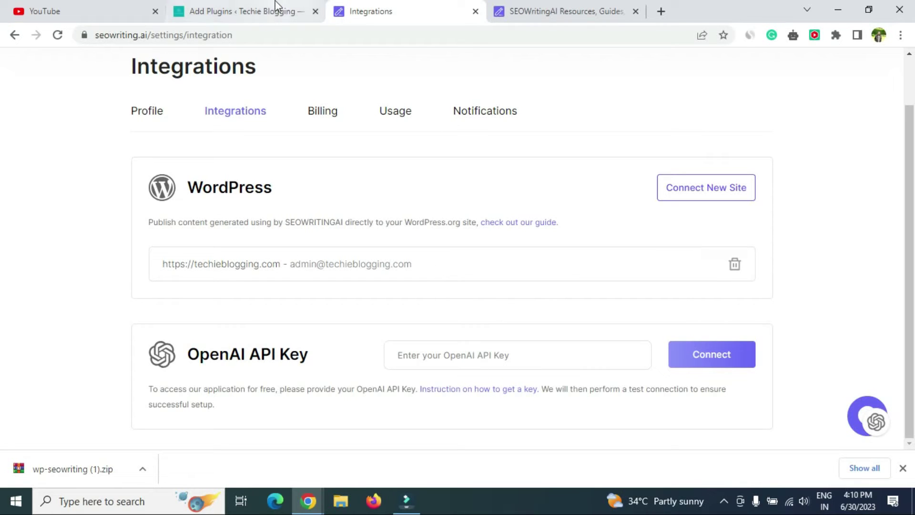
left_click(245, 13)
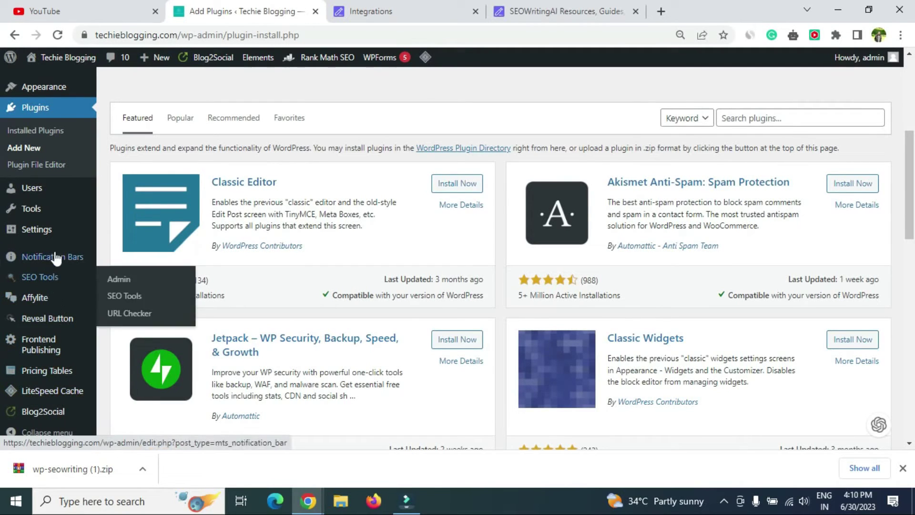
left_click(136, 364)
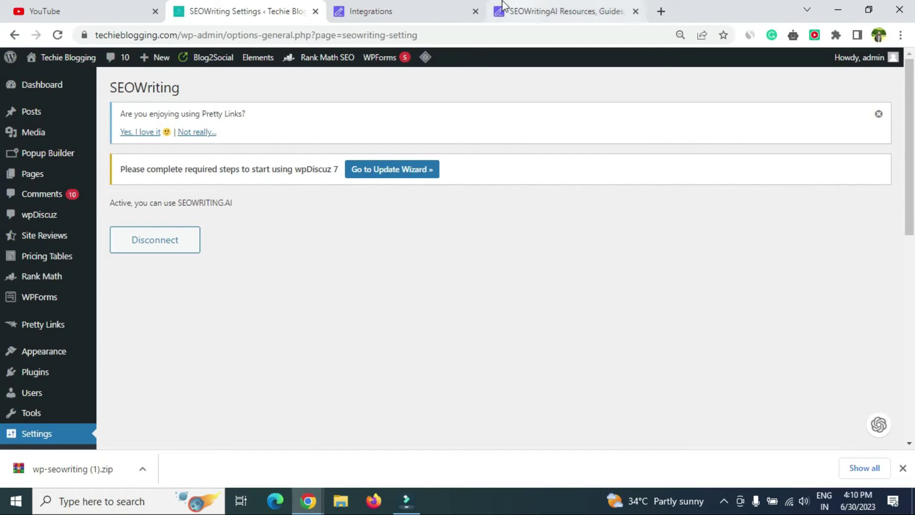
left_click(425, 9)
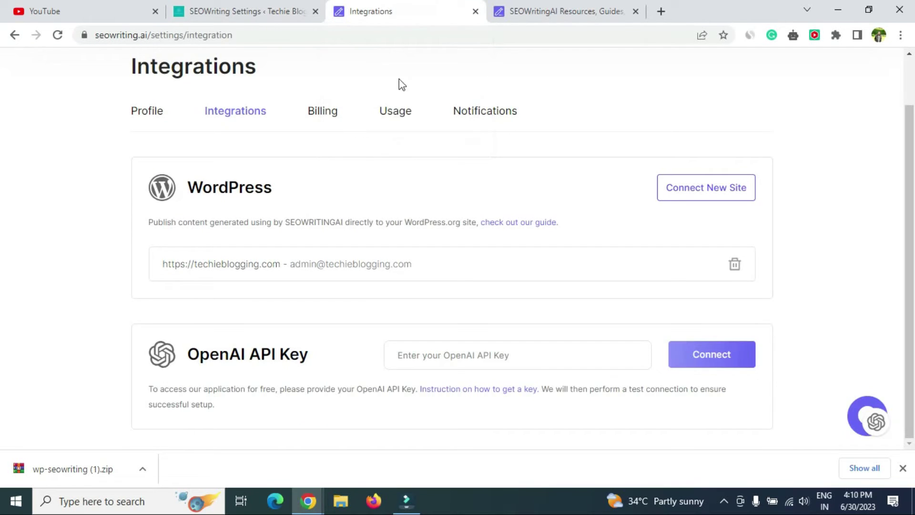
scroll(406, 234, "up", 1)
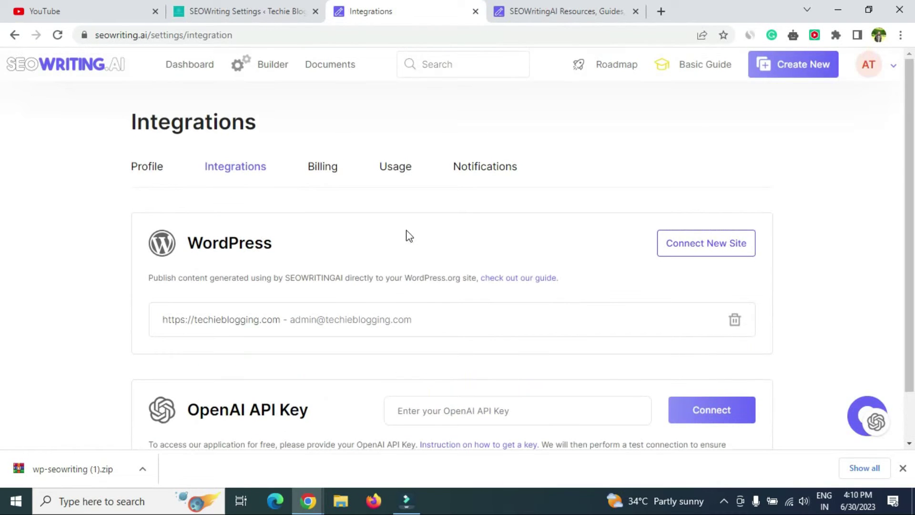
- Open the finished 1079-word 'Edit Videos with Ease Using Our Free AI Video Editor Tool' task from the Builder queue
left_click(265, 67)
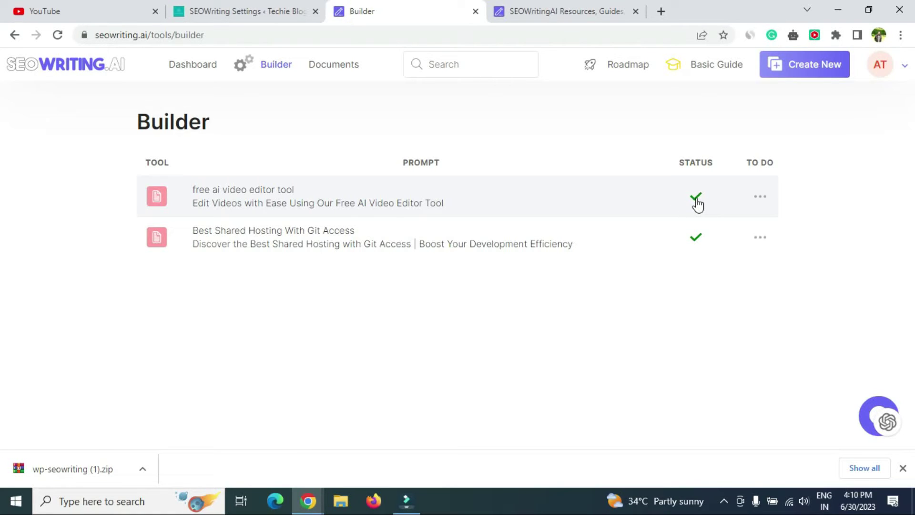
left_click(352, 191)
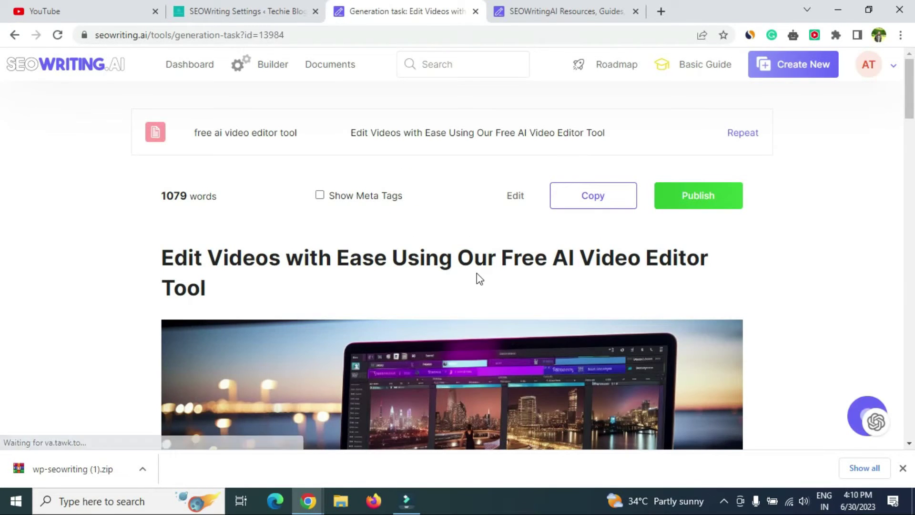
scroll(481, 274, "down", 10)
scroll(484, 270, "up", 12)
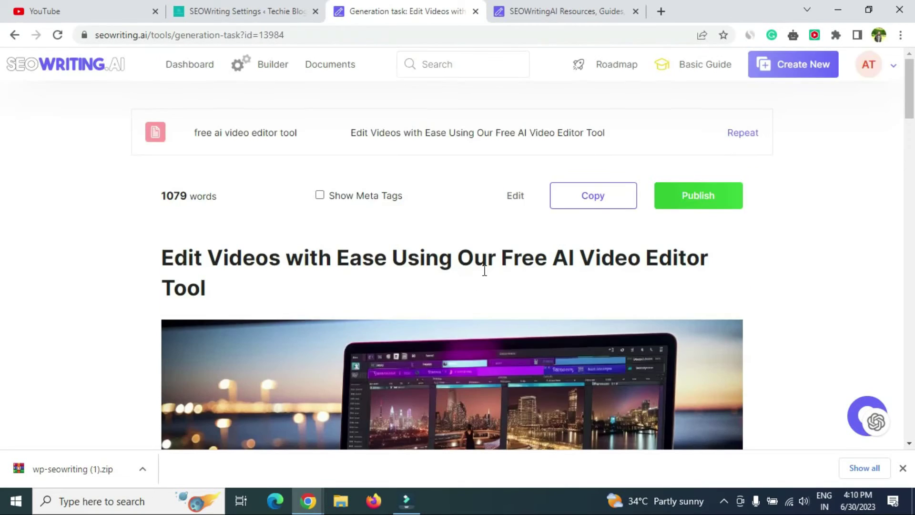
scroll(484, 270, "down", 4)
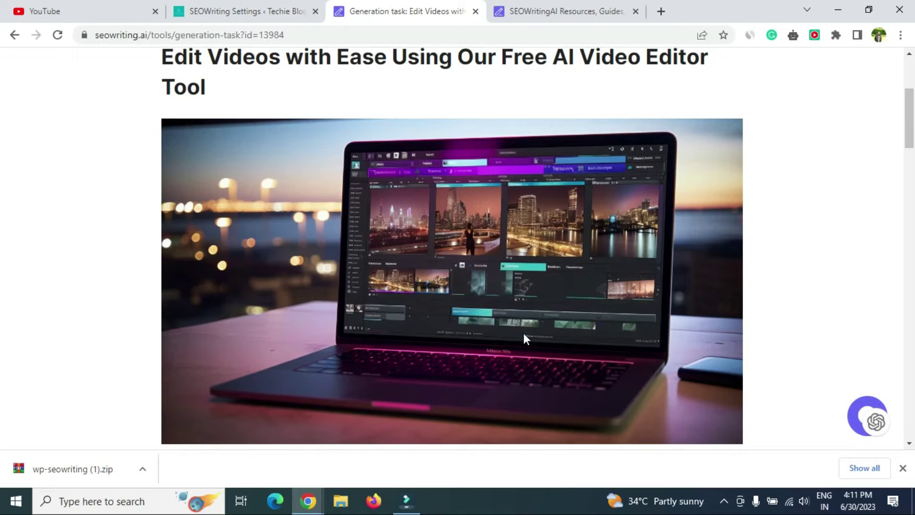
scroll(524, 334, "down", 4)
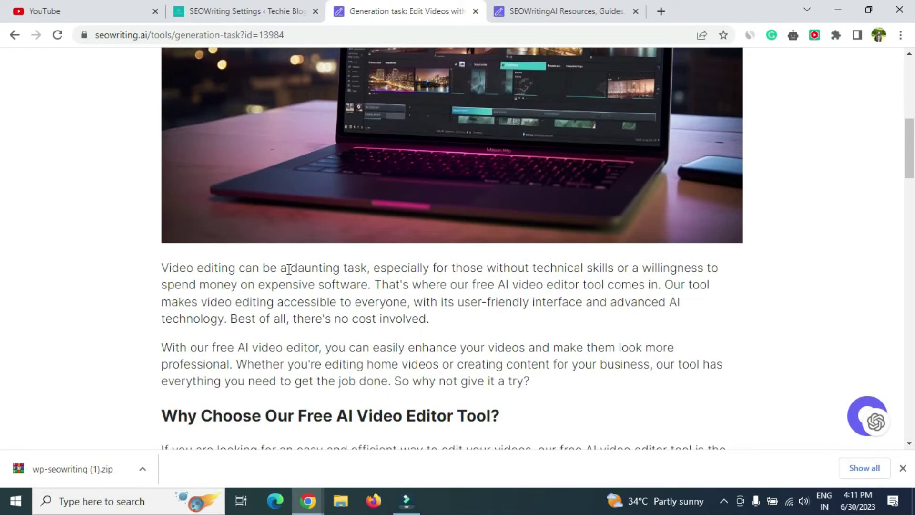
scroll(551, 339, "down", 5)
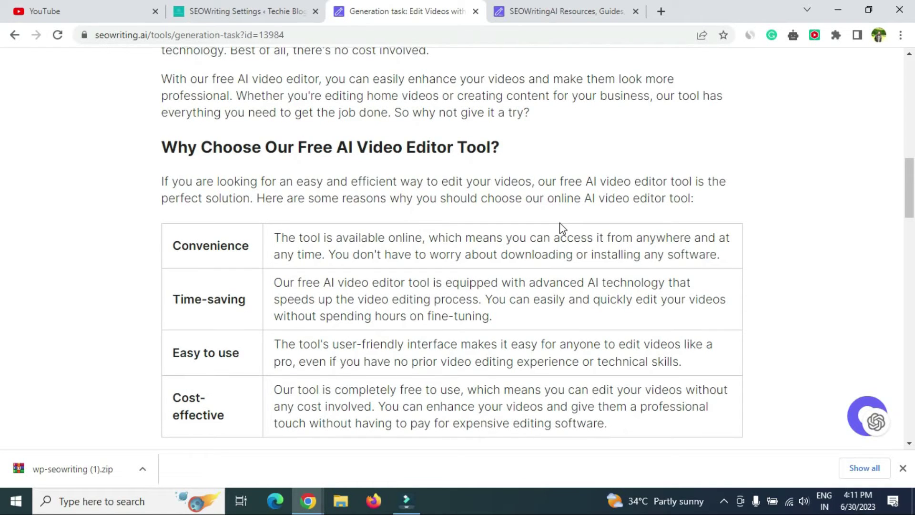
scroll(561, 222, "down", 2)
scroll(561, 222, "down", 1)
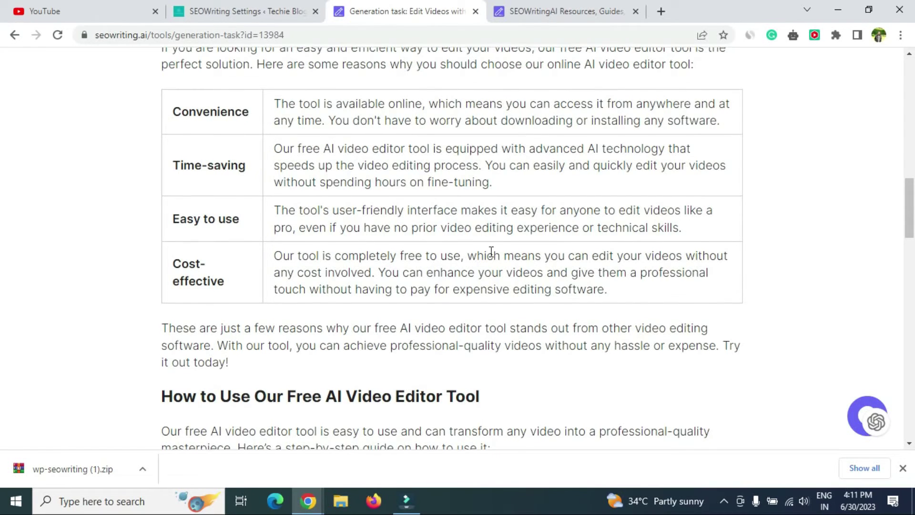
scroll(491, 243, "down", 5)
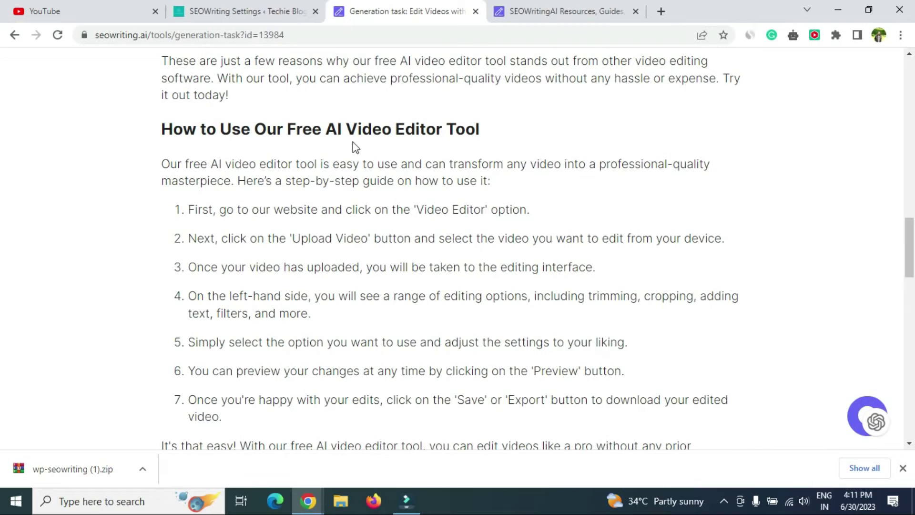
scroll(591, 268, "down", 2)
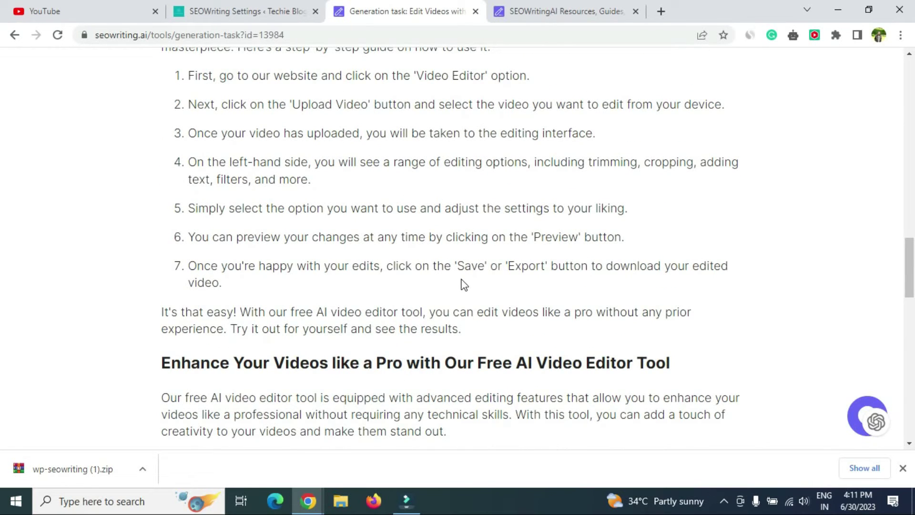
scroll(462, 285, "down", 7)
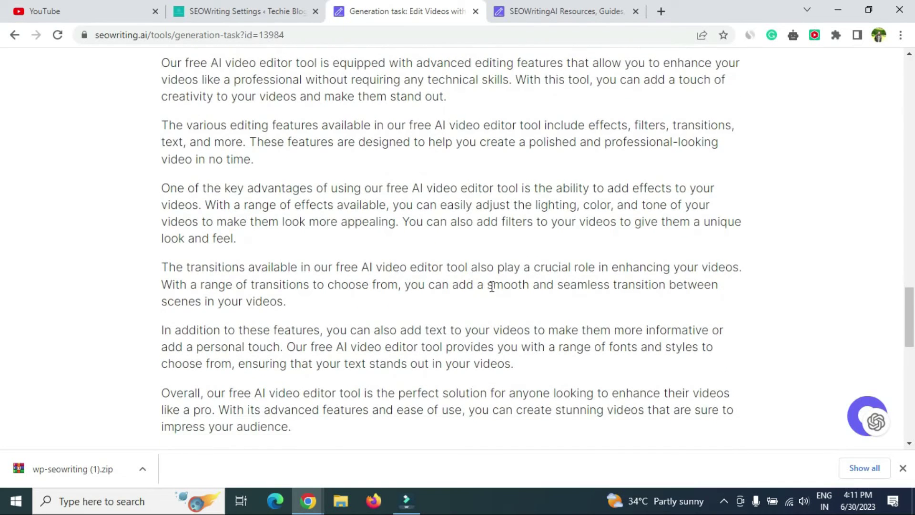
scroll(491, 286, "down", 3)
scroll(497, 284, "down", 5)
scroll(497, 284, "up", 3)
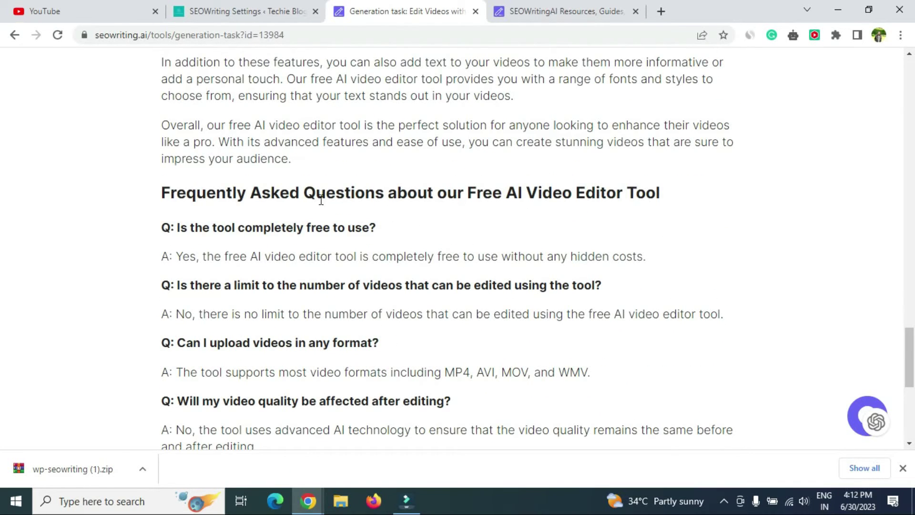
scroll(537, 321, "down", 7)
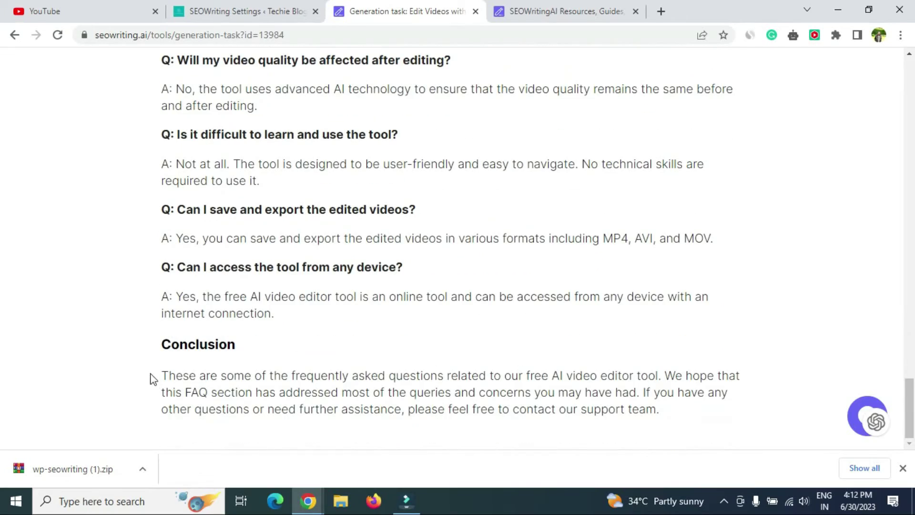
scroll(545, 315, "up", 7)
scroll(546, 316, "up", 20)
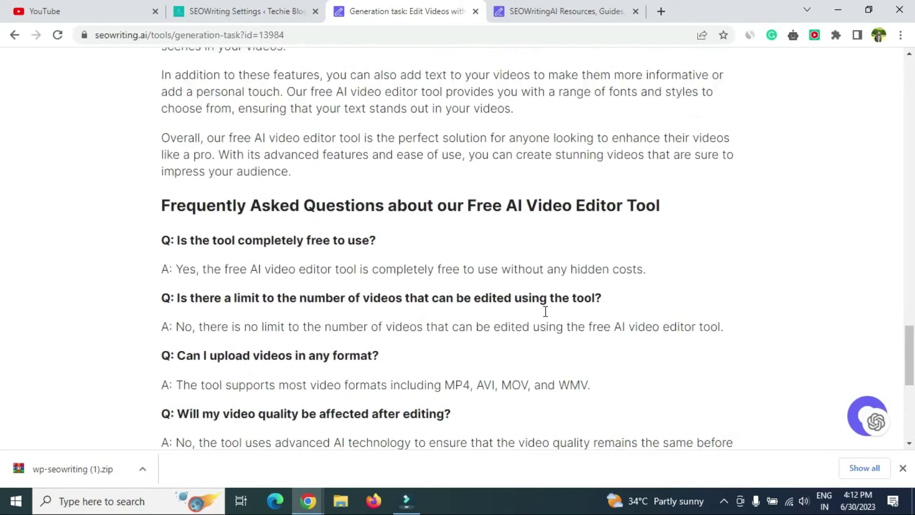
scroll(546, 315, "up", 10)
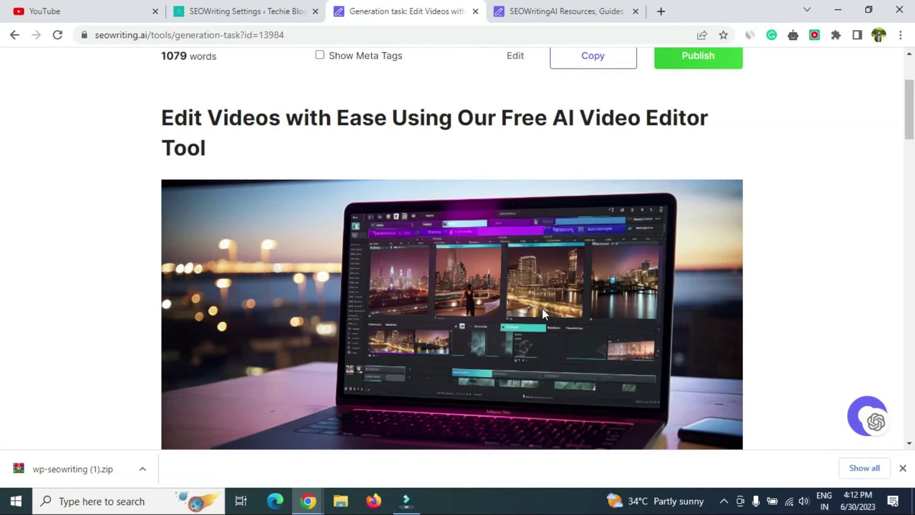
- Enable Show Meta Tags to display the 57-character meta title and 179-character meta description
scroll(542, 308, "up", 3)
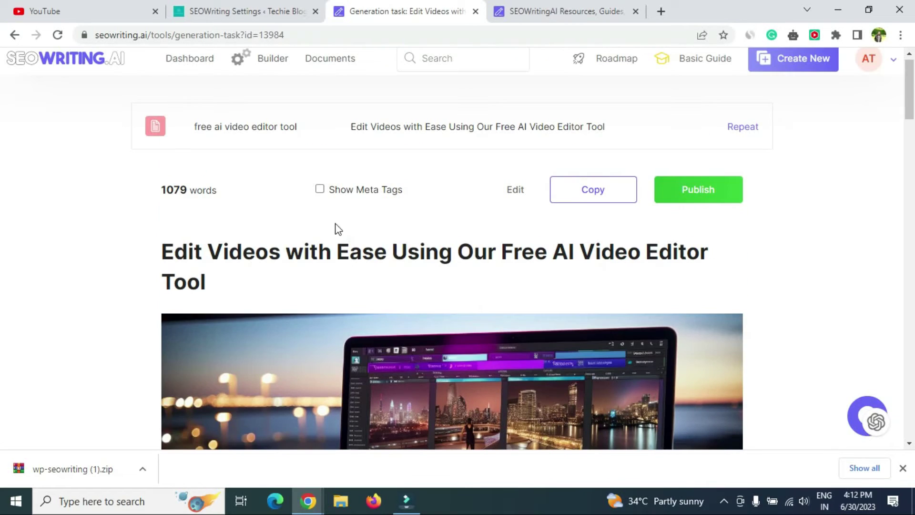
left_click(320, 190)
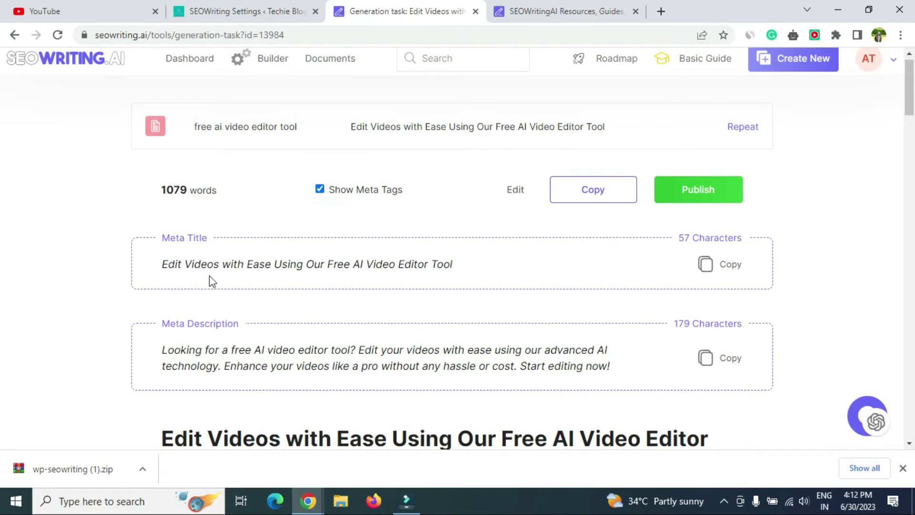
scroll(405, 290, "down", 1)
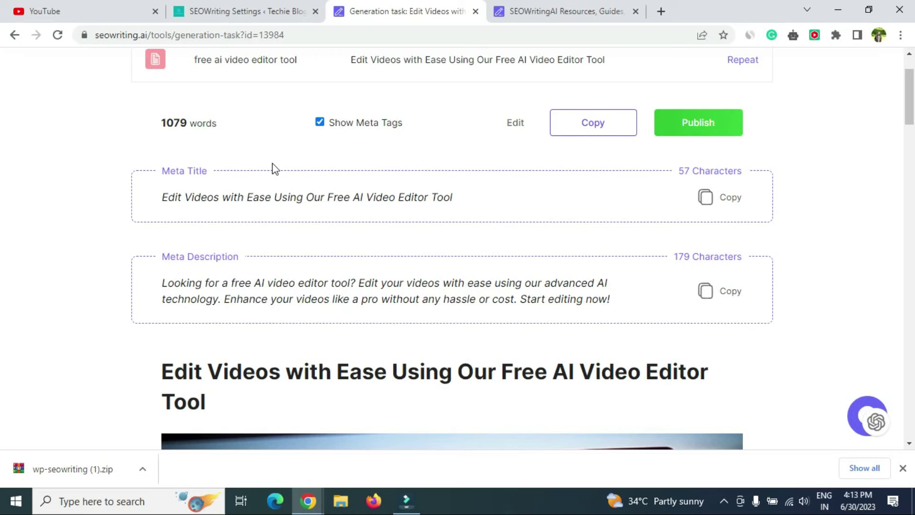
scroll(830, 170, "up", 1)
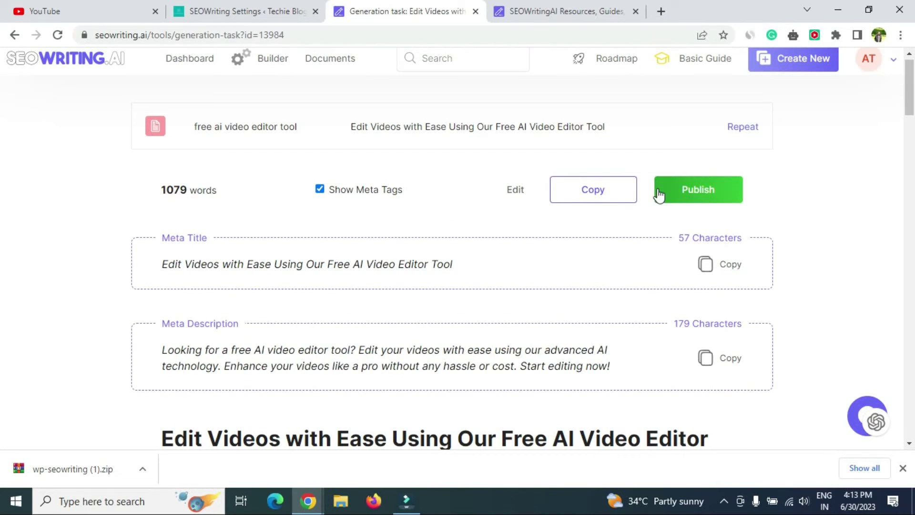
left_click(712, 190)
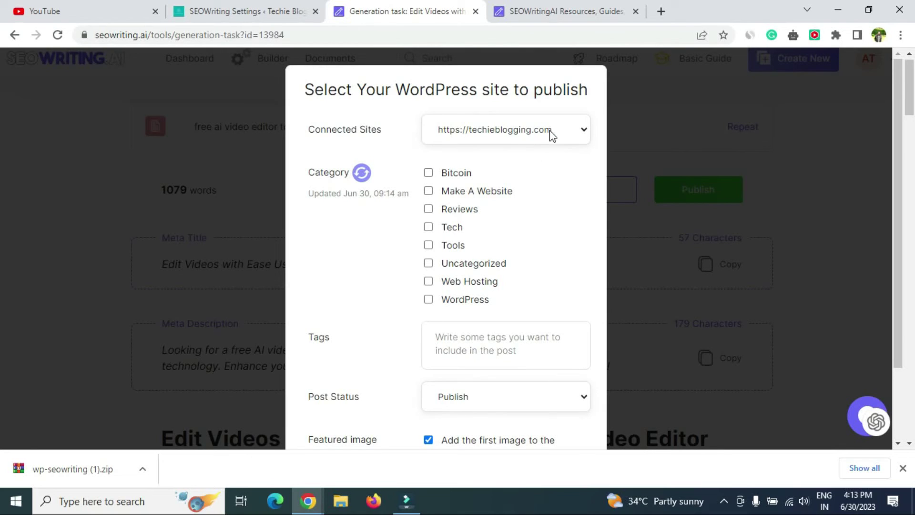
left_click(512, 130)
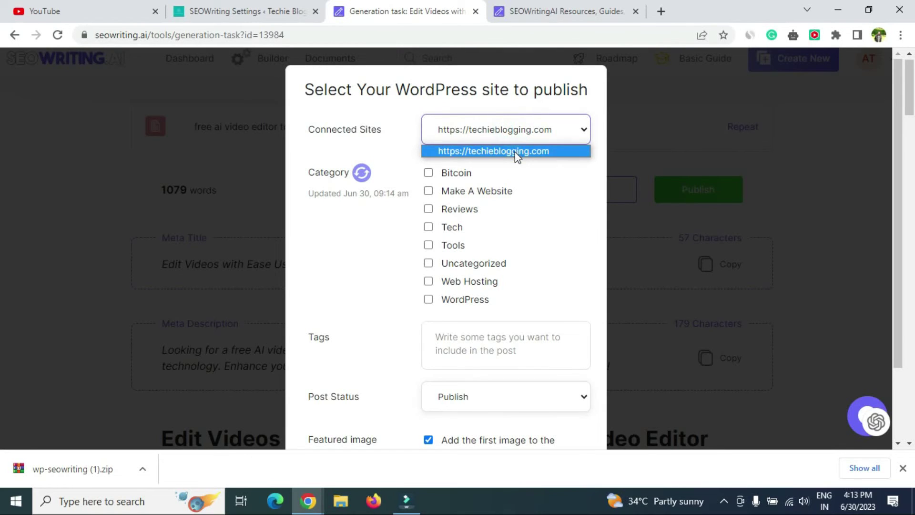
left_click(515, 150)
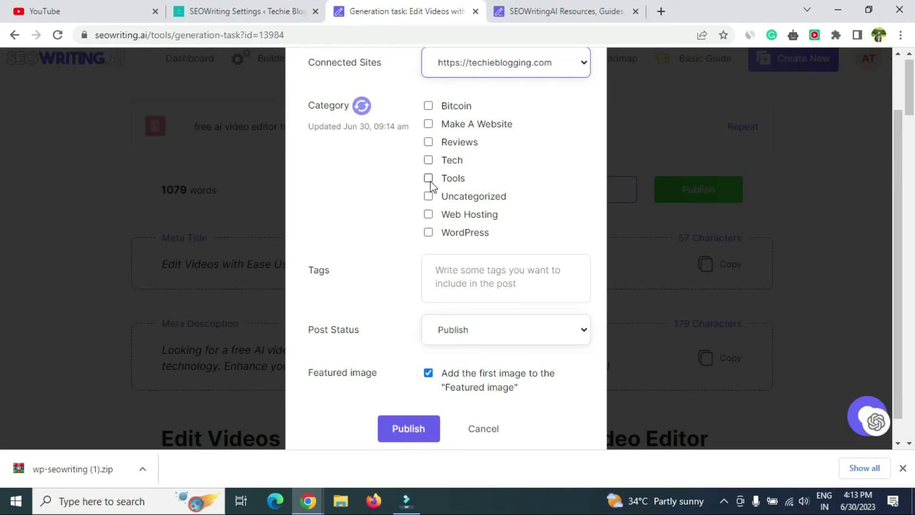
left_click(429, 161)
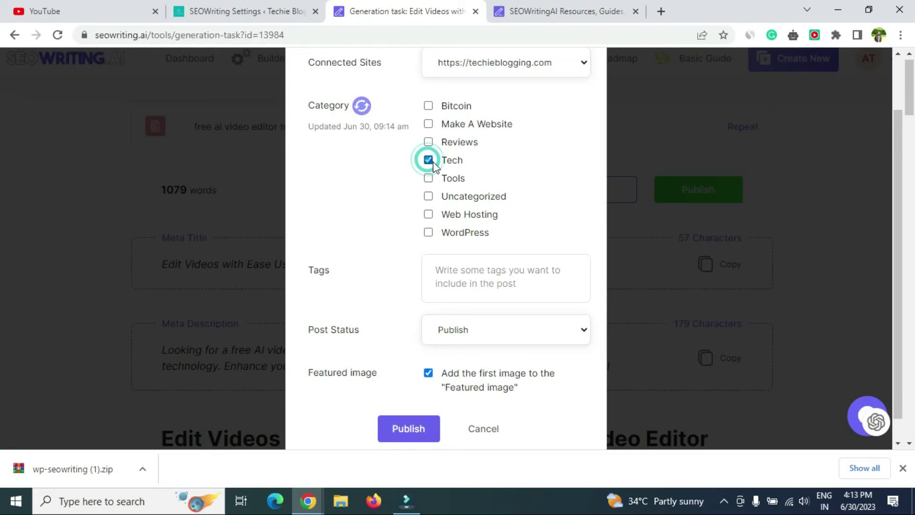
scroll(505, 180, "down", 1)
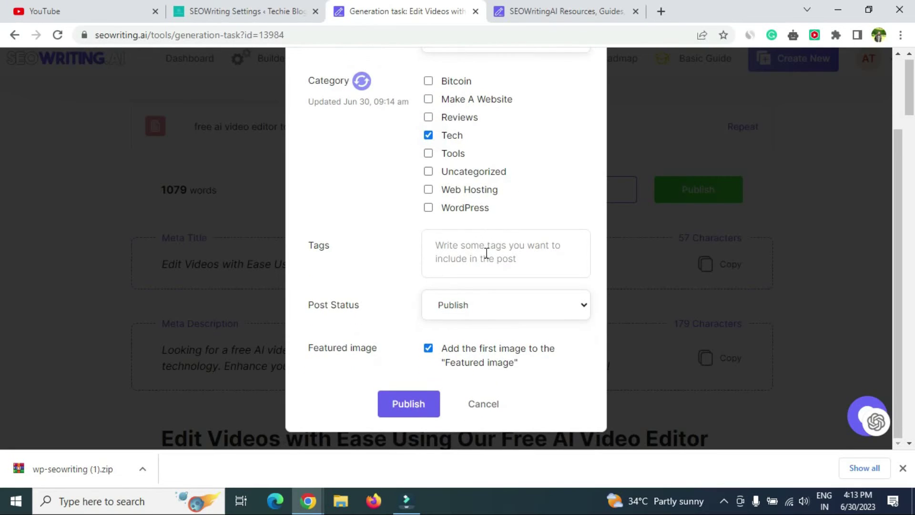
left_click(527, 254)
scroll(528, 254, "down", 3)
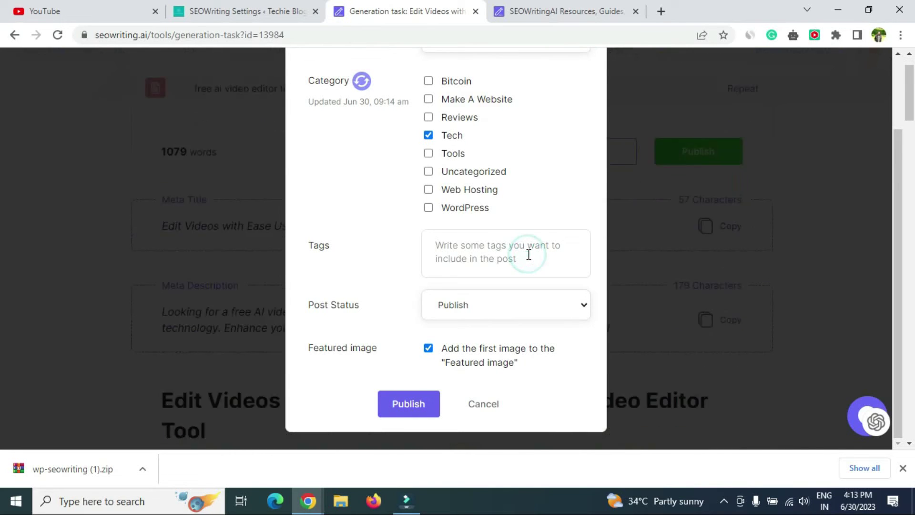
left_click(523, 307)
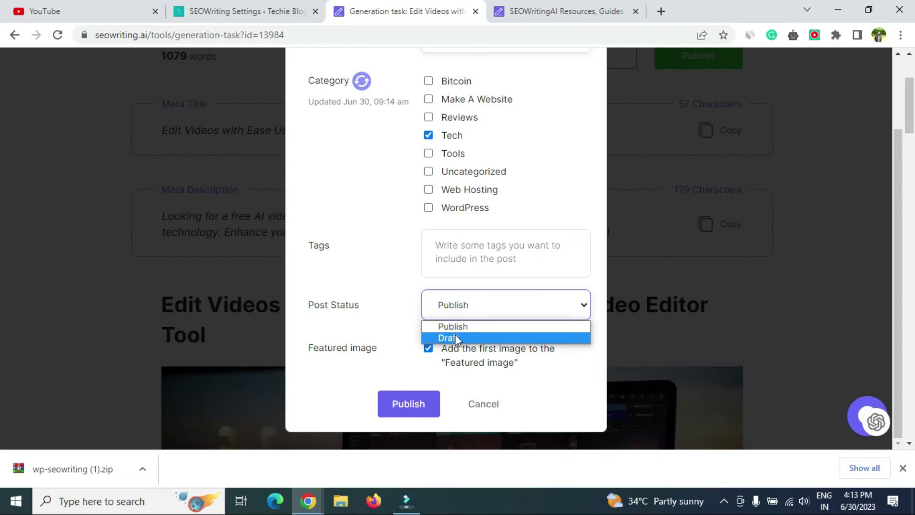
left_click(456, 336)
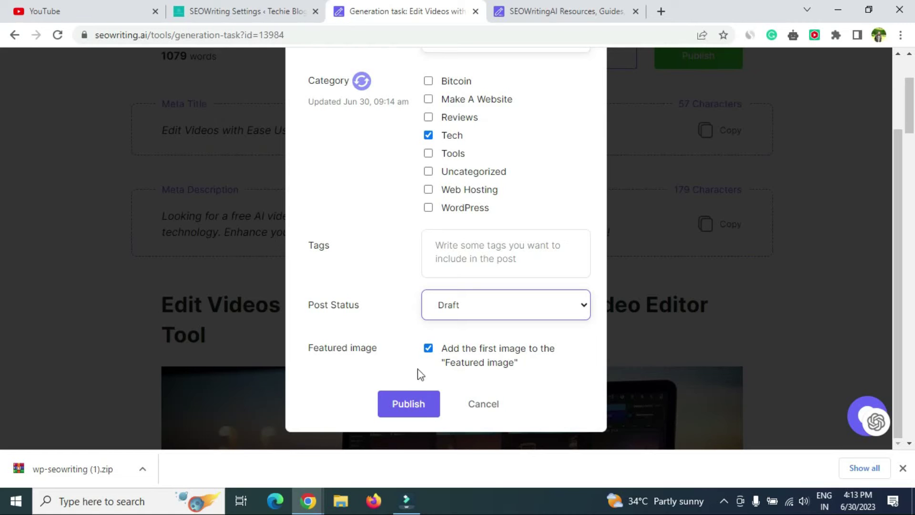
scroll(420, 387, "down", 1)
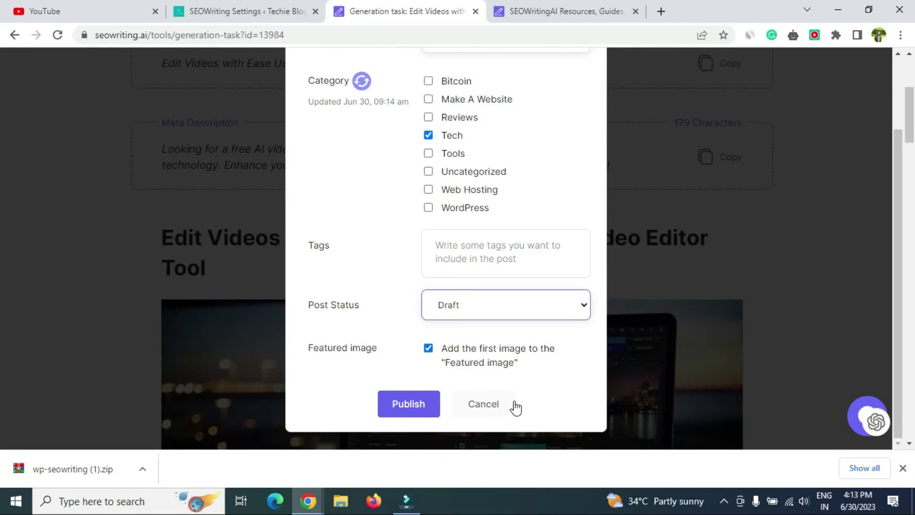
scroll(513, 390, "up", 2)
scroll(523, 372, "down", 2)
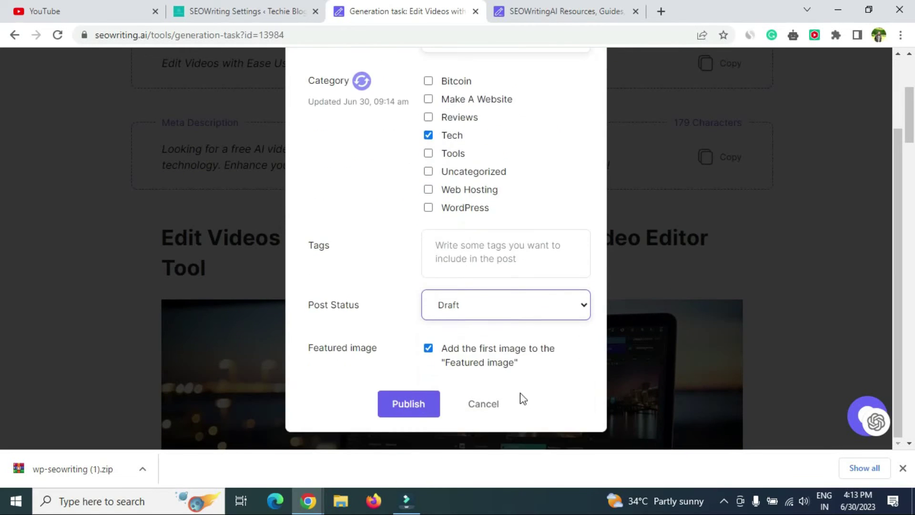
left_click(483, 405)
scroll(809, 288, "up", 5)
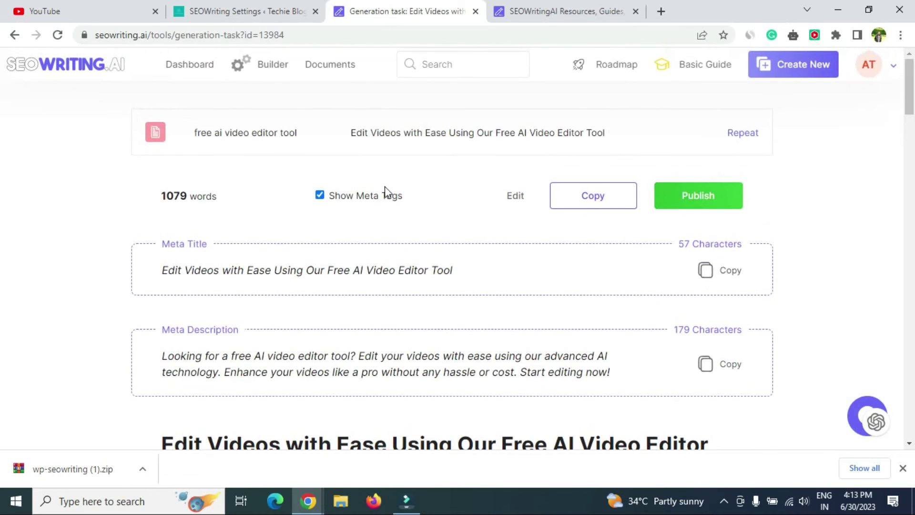
- Open the video editor article in the document editor and scroll through its content
left_click(515, 197)
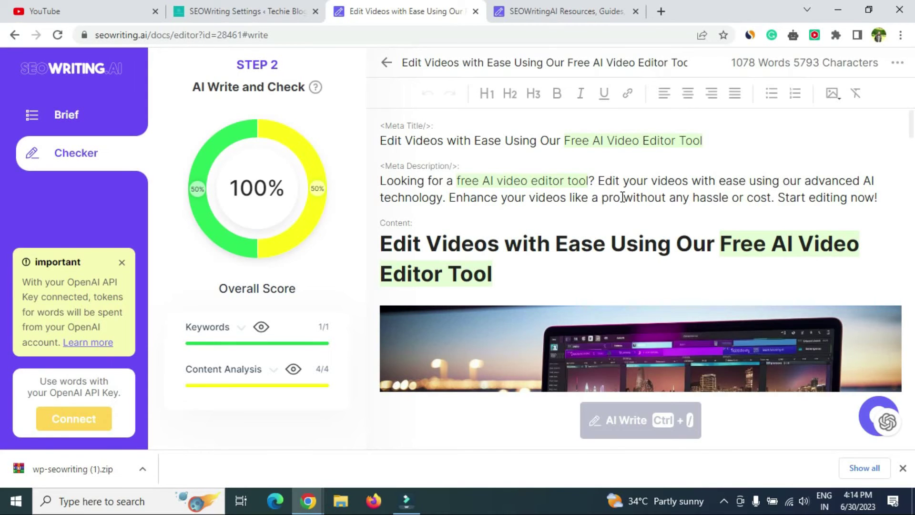
scroll(622, 196, "down", 1)
scroll(622, 197, "up", 1)
scroll(623, 197, "down", 1)
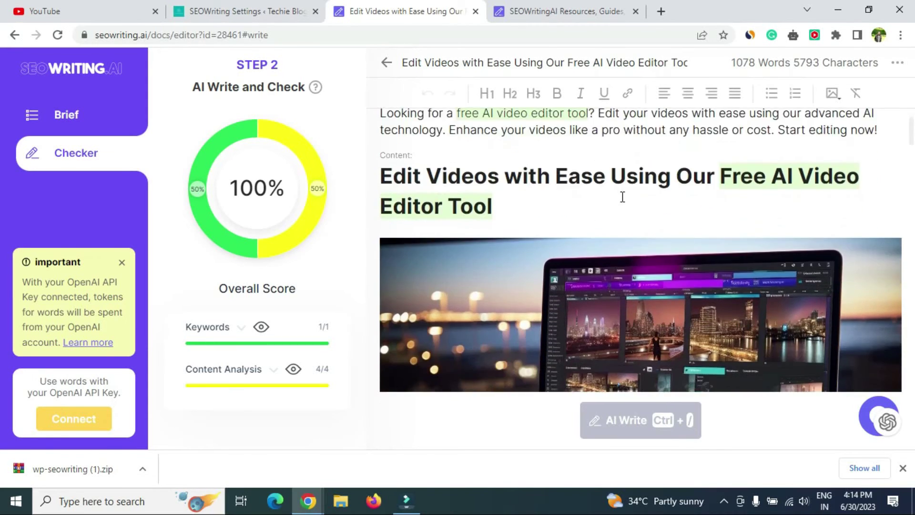
scroll(623, 197, "down", 10)
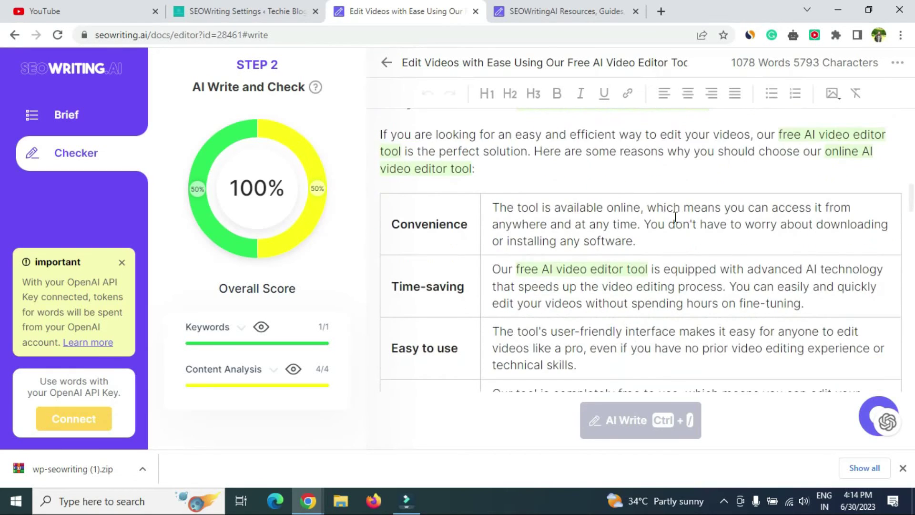
scroll(675, 217, "up", 10)
- Return via the dashboard and Builder list to the 'free ai video editor tool' task
left_click(95, 69)
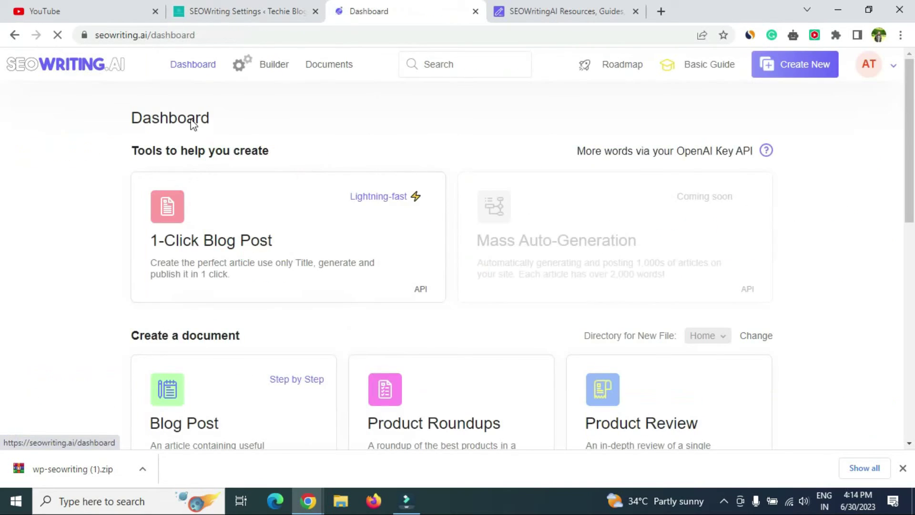
left_click(274, 65)
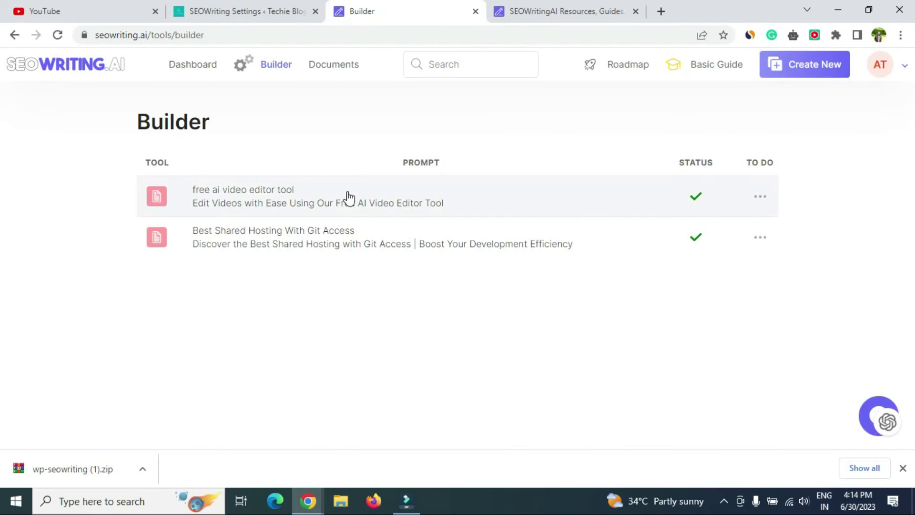
left_click(373, 202)
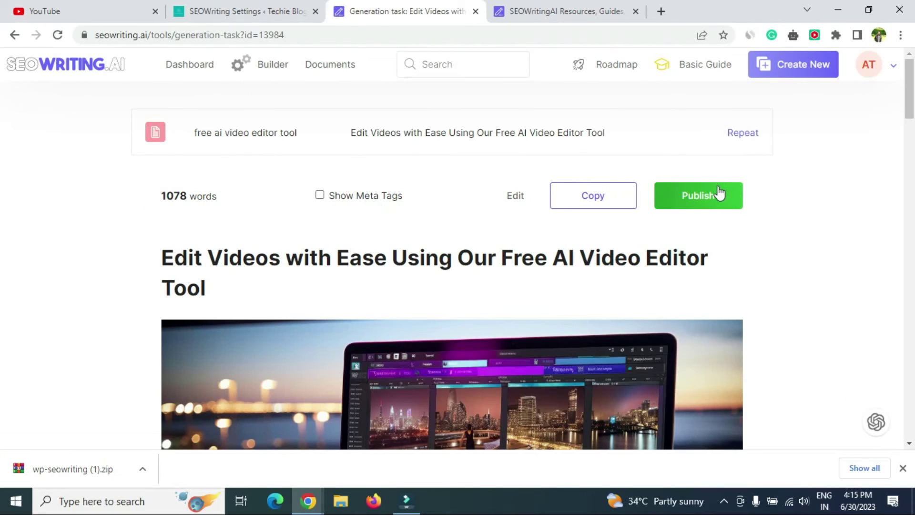
- Publish the article to WordPress under Tech with Draft status, then open the resulting post
left_click(715, 197)
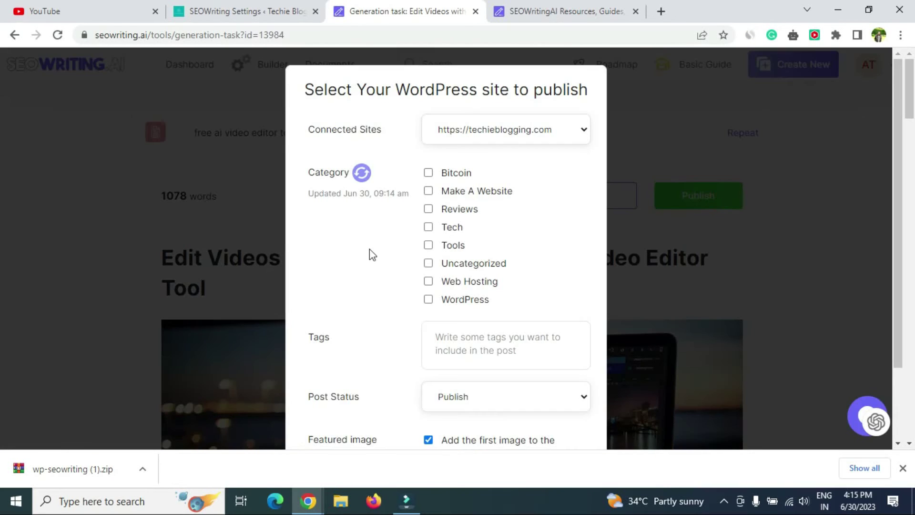
left_click(428, 227)
scroll(564, 276, "down", 2)
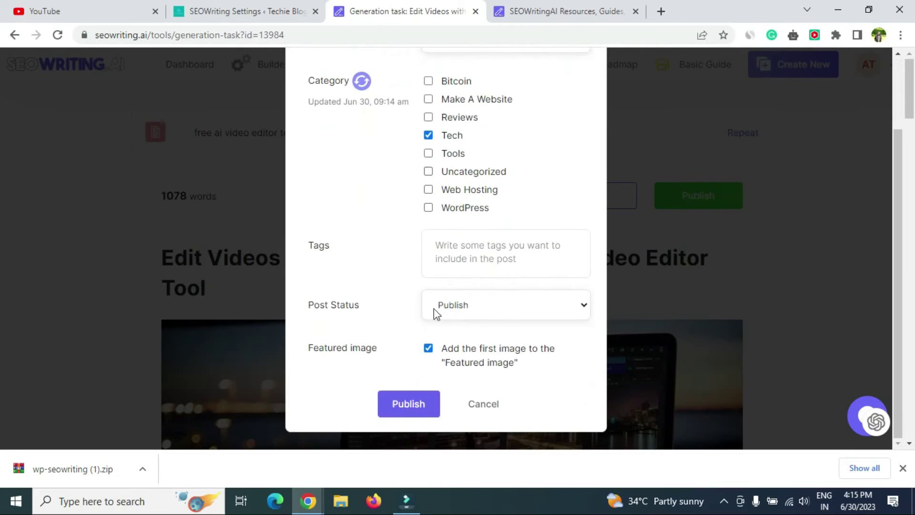
left_click(462, 294)
left_click(458, 337)
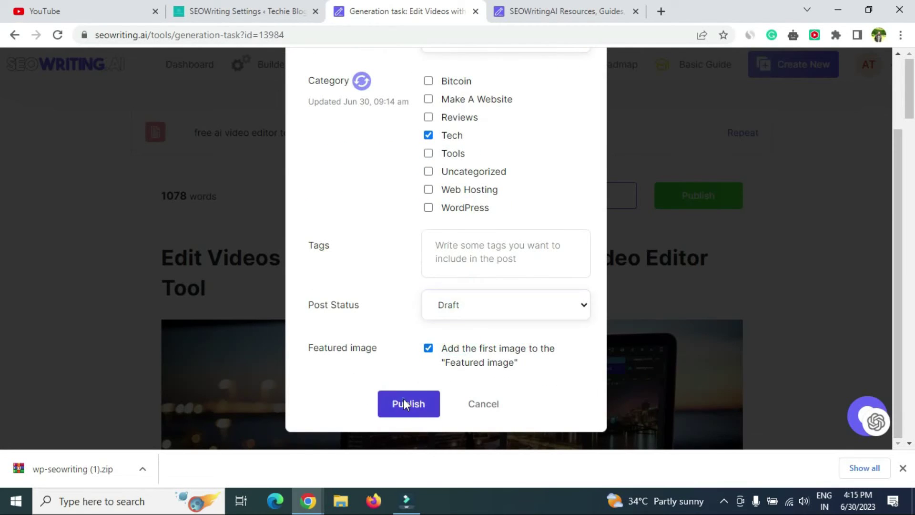
left_click(406, 402)
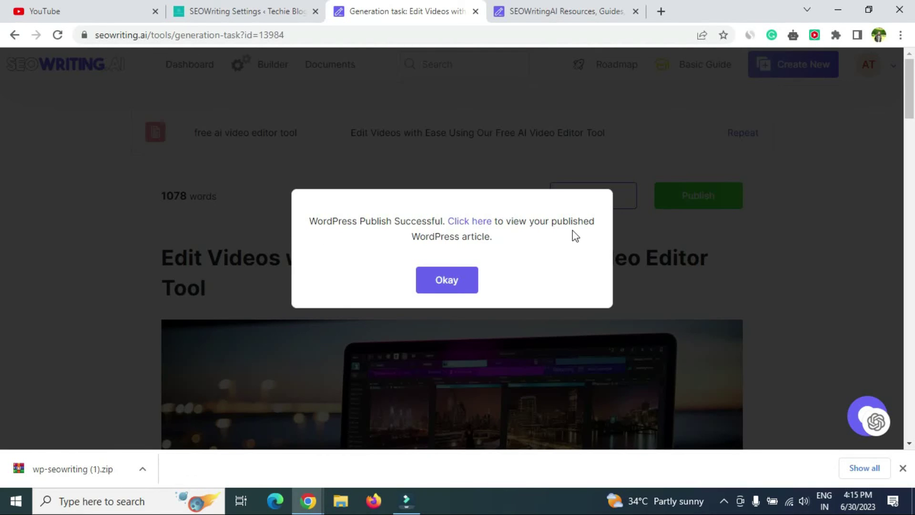
left_click(468, 223)
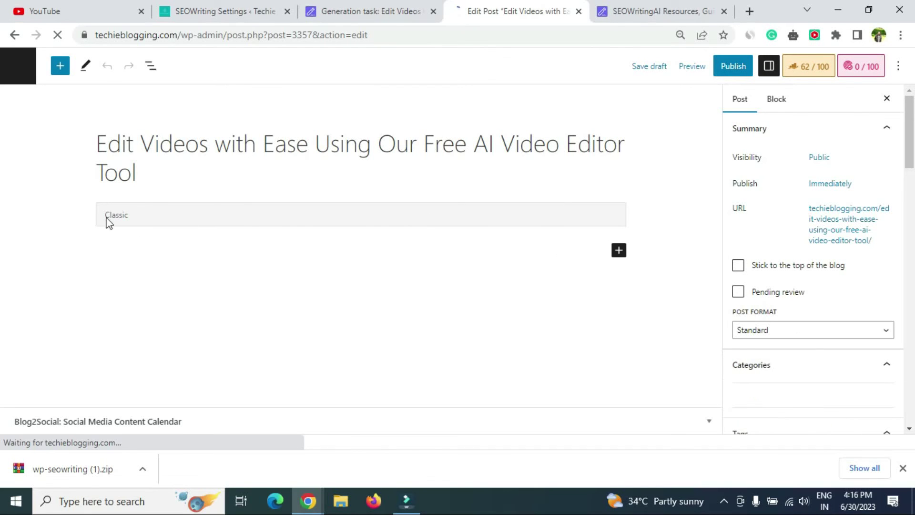
- Convert the imported Classic block into separate regular blocks
left_click(156, 244)
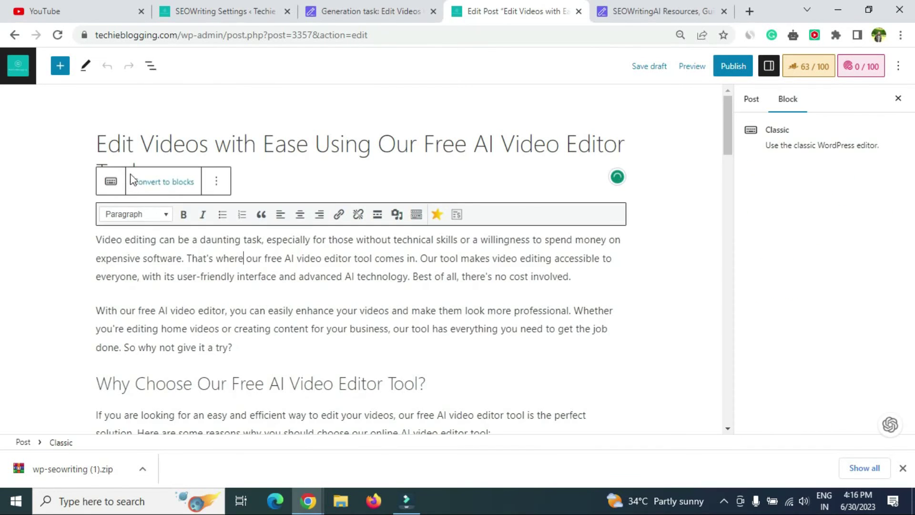
left_click(170, 183)
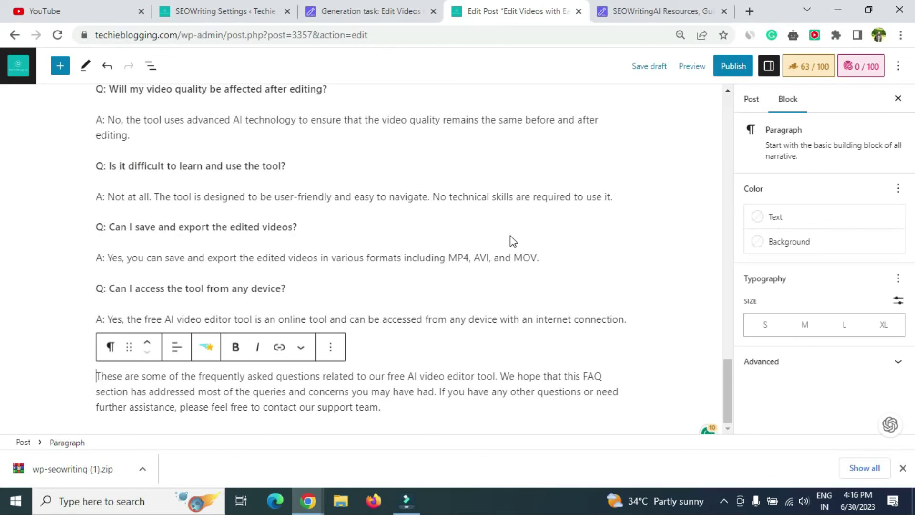
scroll(510, 236, "up", 20)
scroll(510, 235, "up", 1)
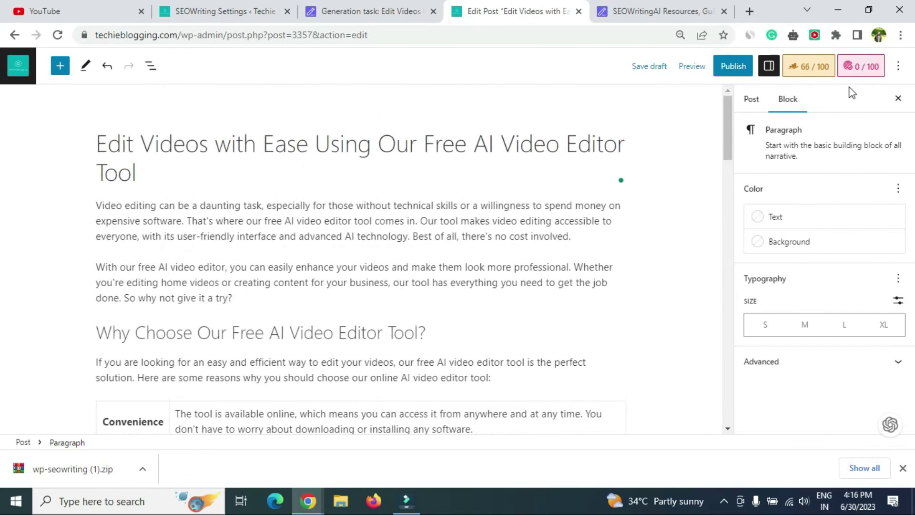
- Show the Rank Math SEO analysis (72/100) and expand its Additional checks
left_click(817, 67)
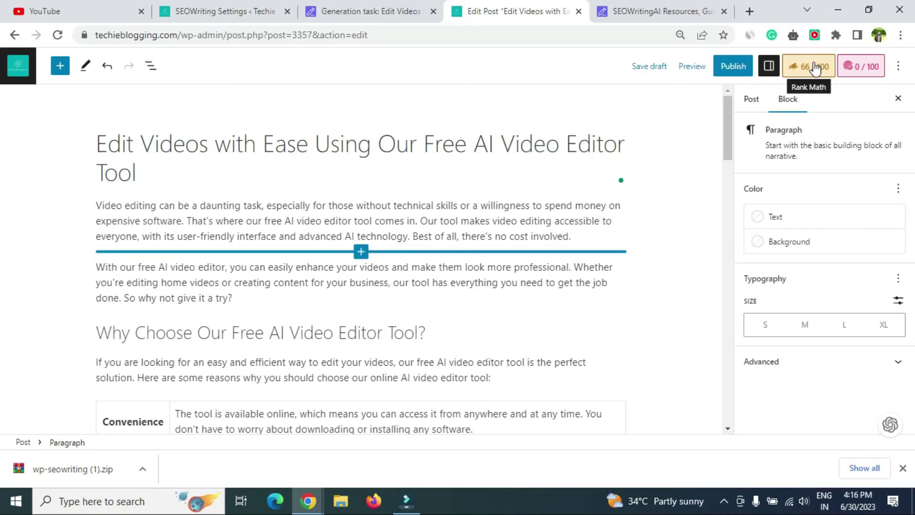
scroll(829, 235, "down", 1)
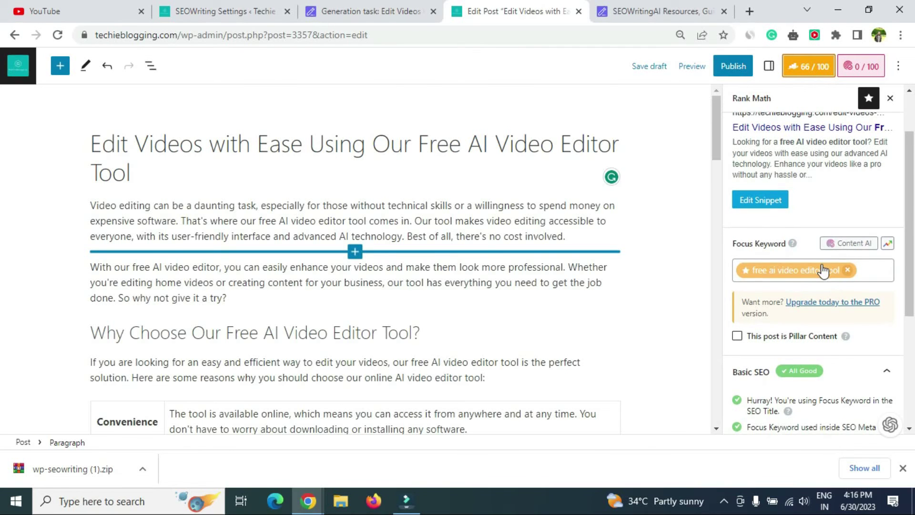
scroll(818, 262, "down", 3)
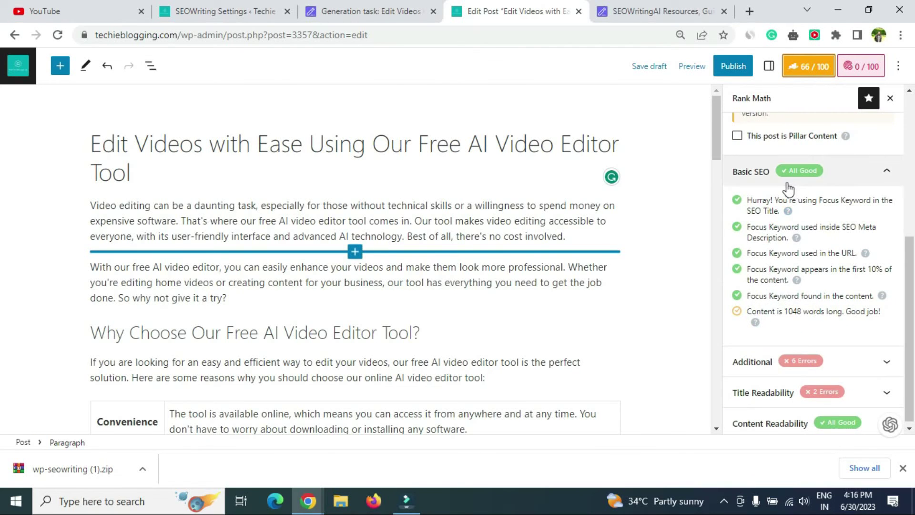
scroll(816, 229, "up", 1)
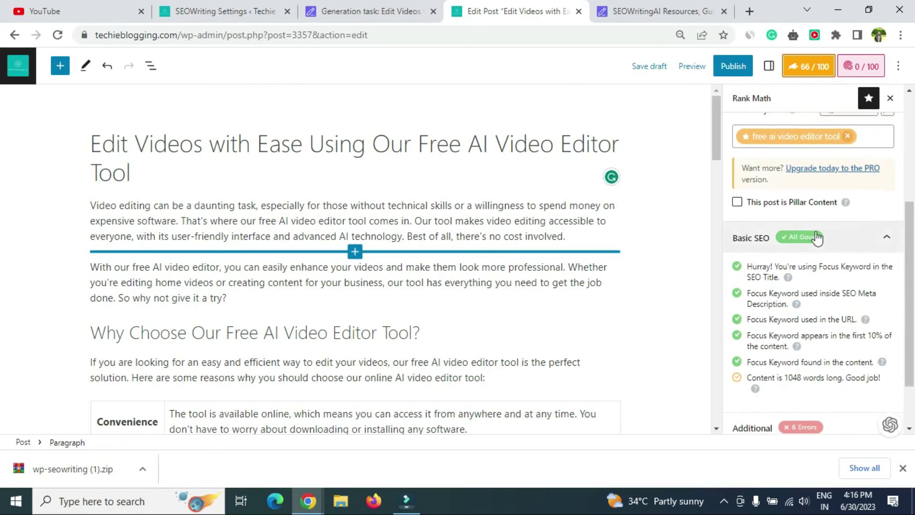
scroll(819, 200, "down", 1)
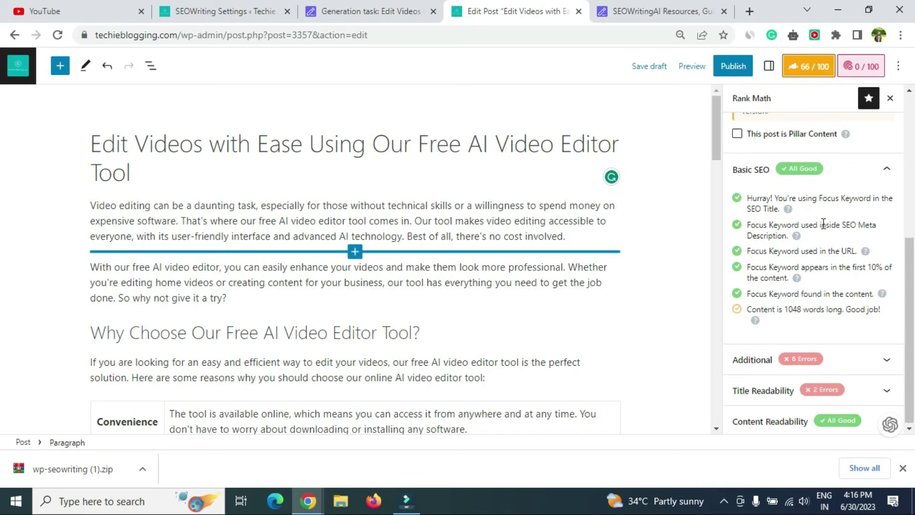
left_click(854, 363)
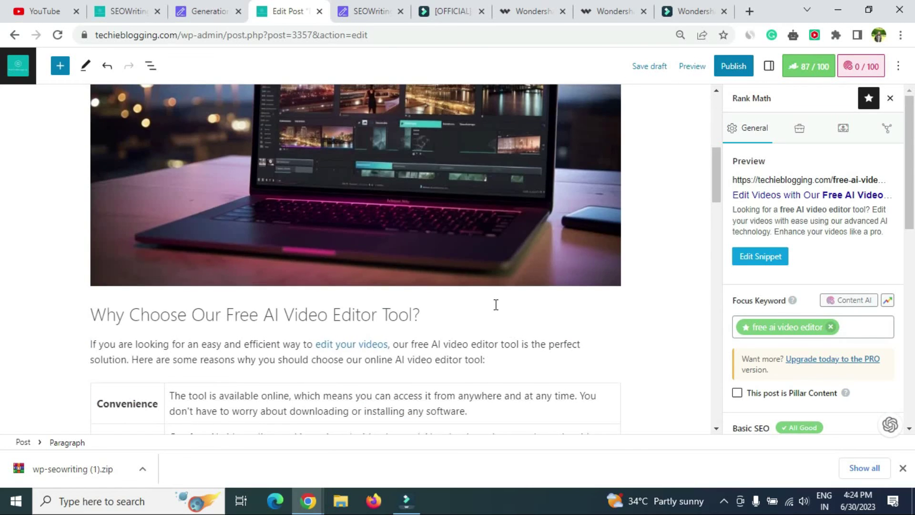
- Publish the post live at techieblogging.com/free-ai-video-editor-tool/ and view it
scroll(495, 304, "up", 6)
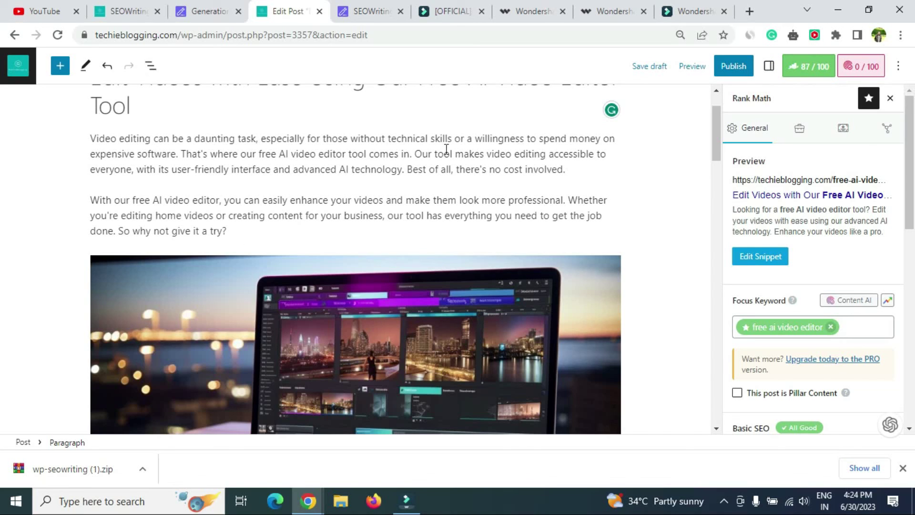
scroll(619, 222, "up", 2)
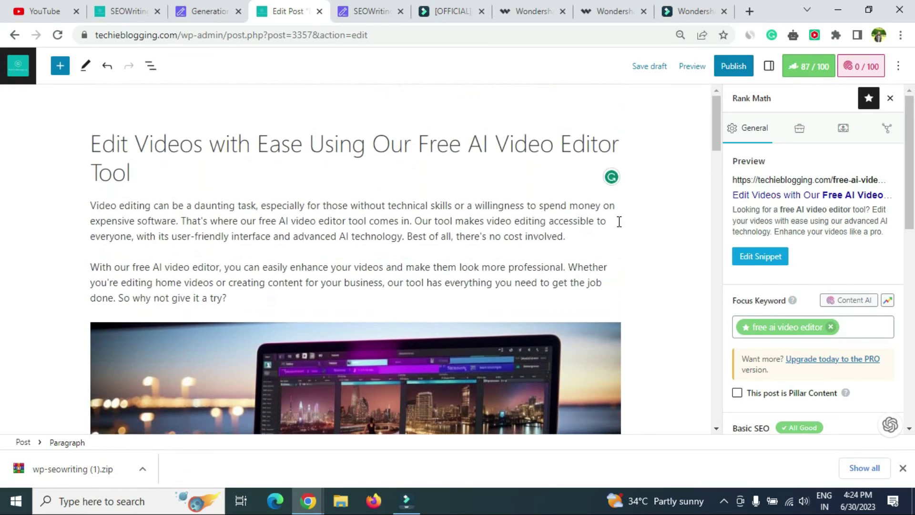
left_click(734, 66)
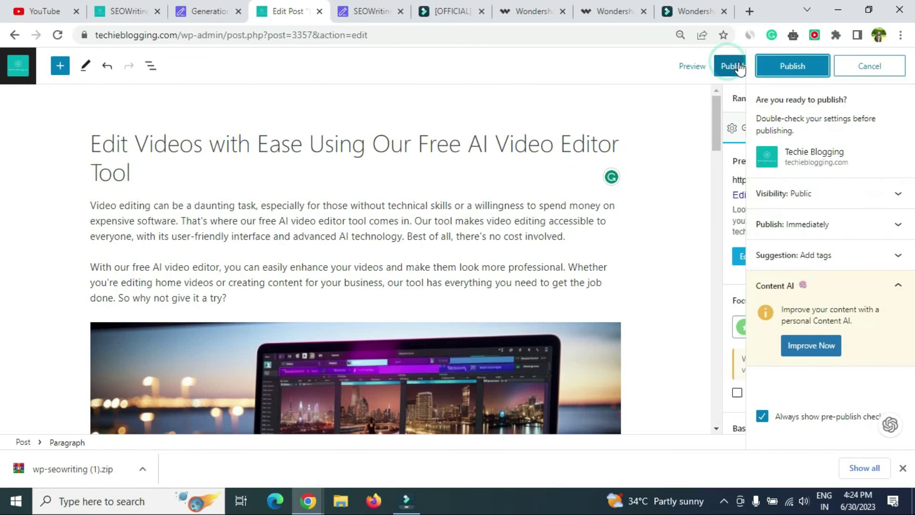
left_click(792, 67)
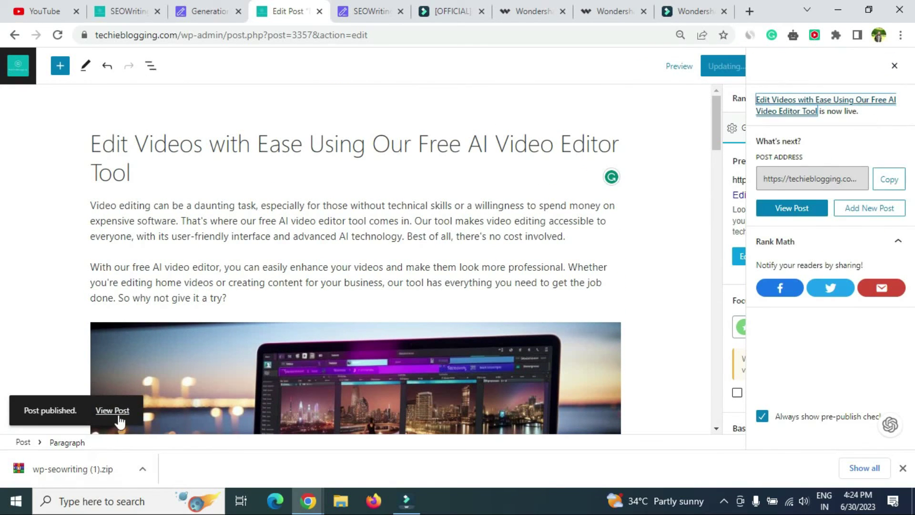
left_click(120, 418)
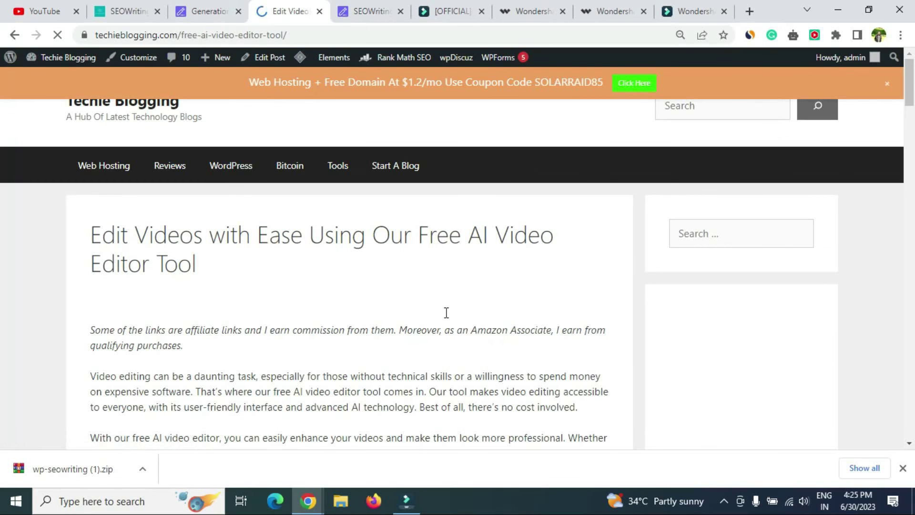
- Scroll through the live post, then dismiss the publish-success dialog in the SEOWriting.ai tab
scroll(464, 307, "down", 2)
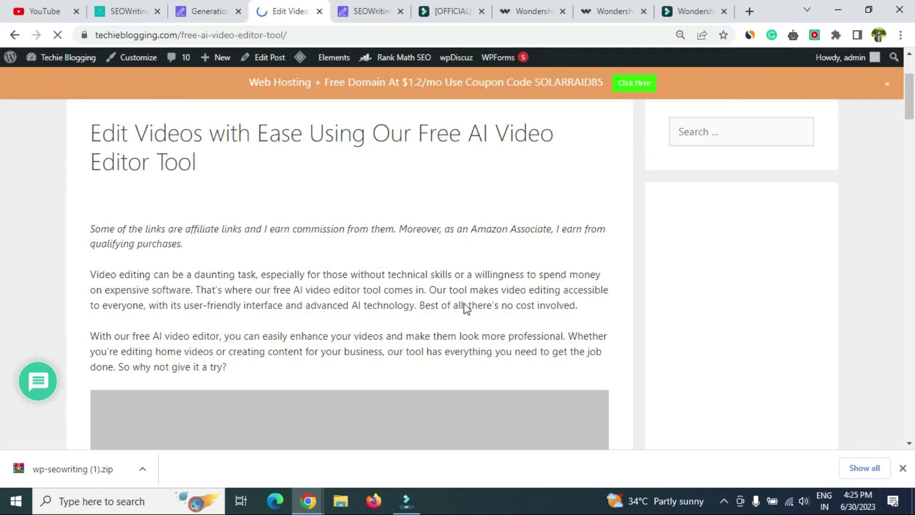
scroll(466, 307, "down", 15)
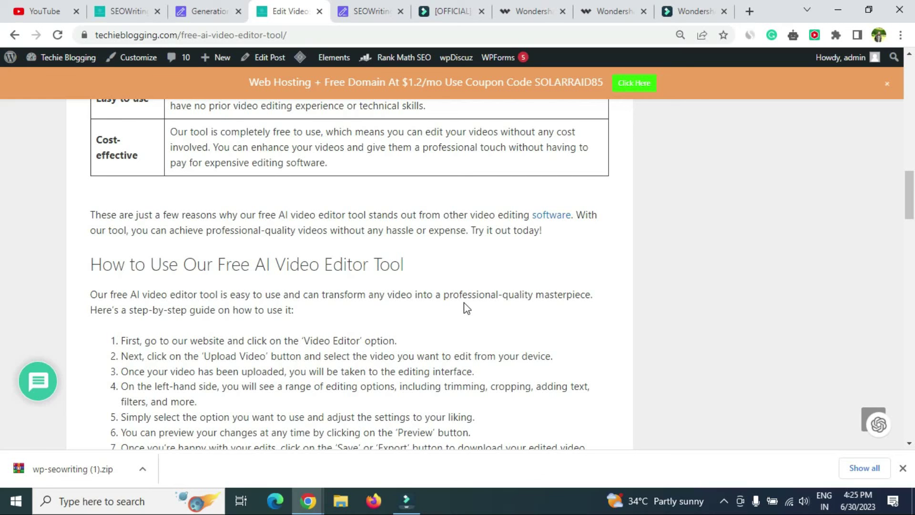
left_click(200, 9)
left_click(442, 286)
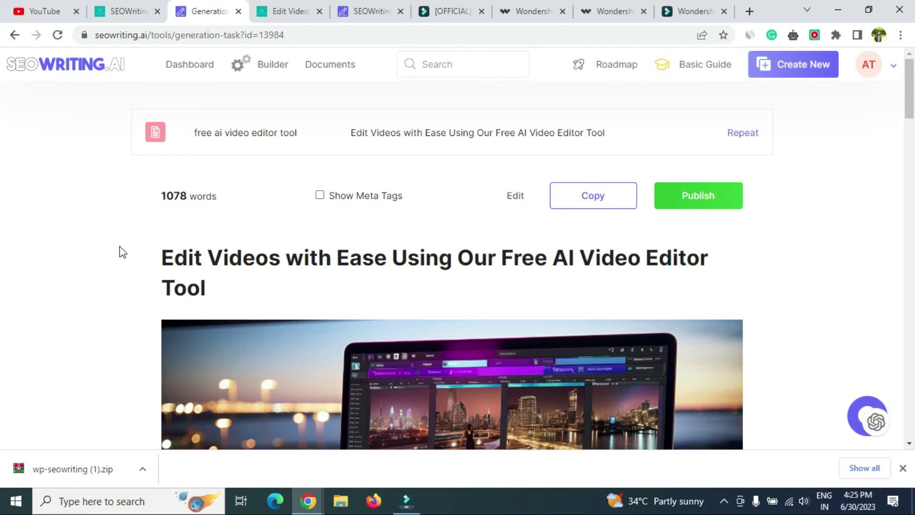
scroll(126, 269, "down", 6)
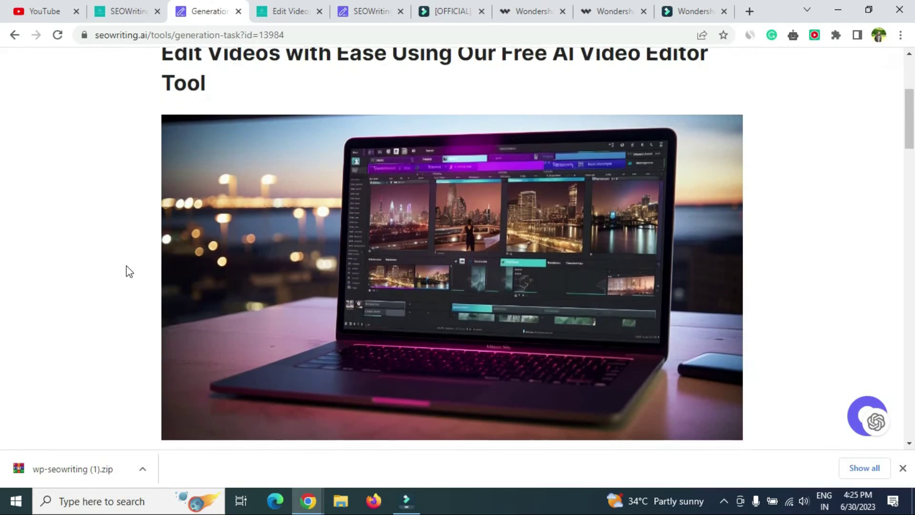